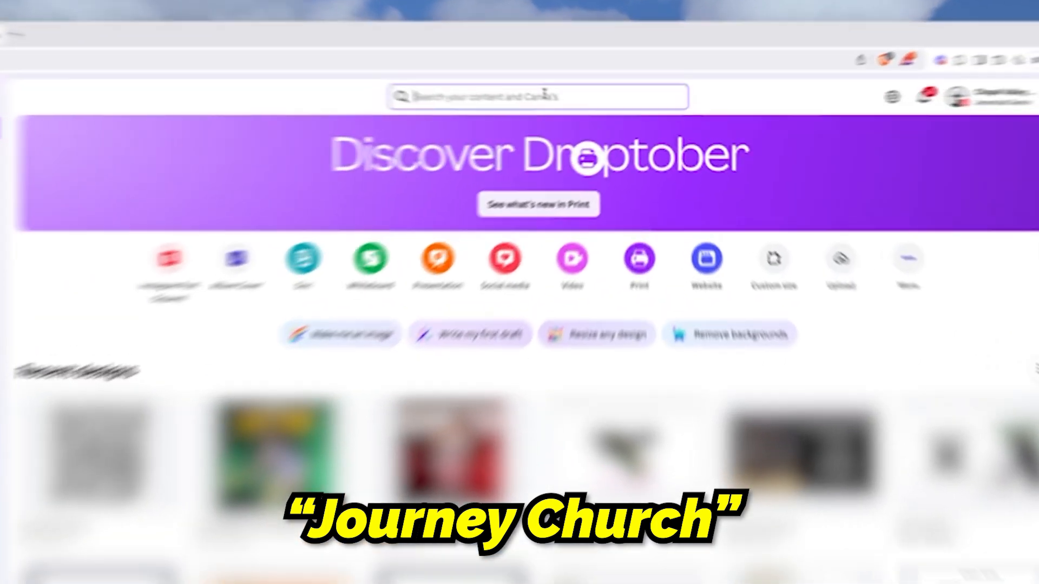
Step: Search for "journey logo" and open the Dark Blue Modern Right Direction Investment Logo template for customizing
click(610, 108)
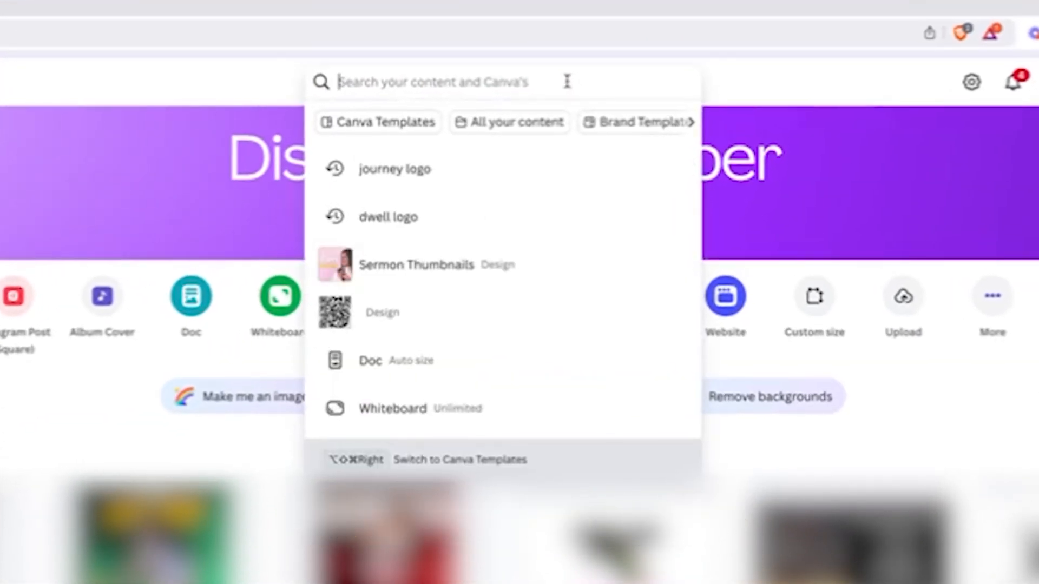
text(journey logo)
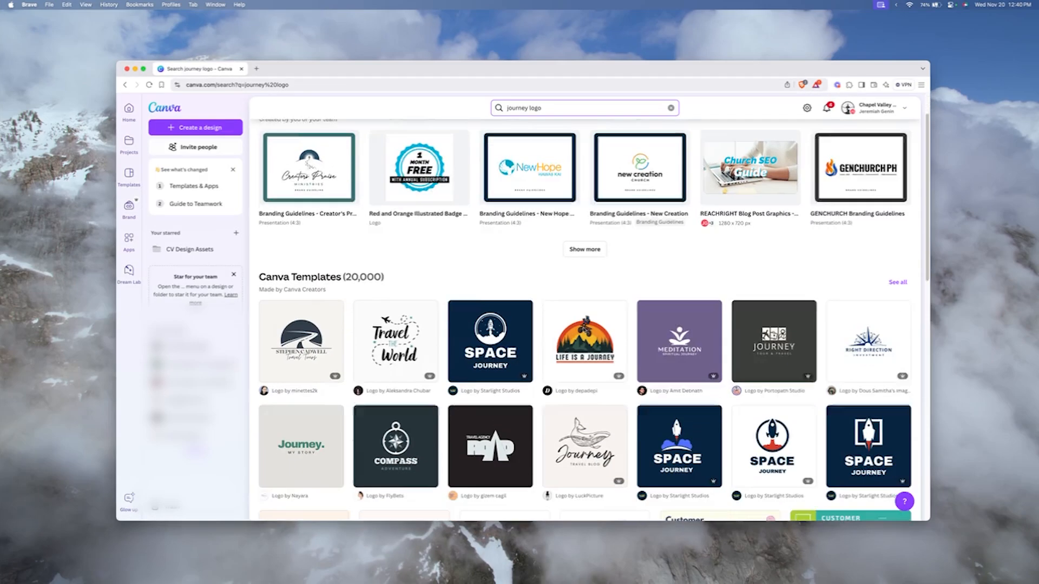
scroll(584, 329, down, 3)
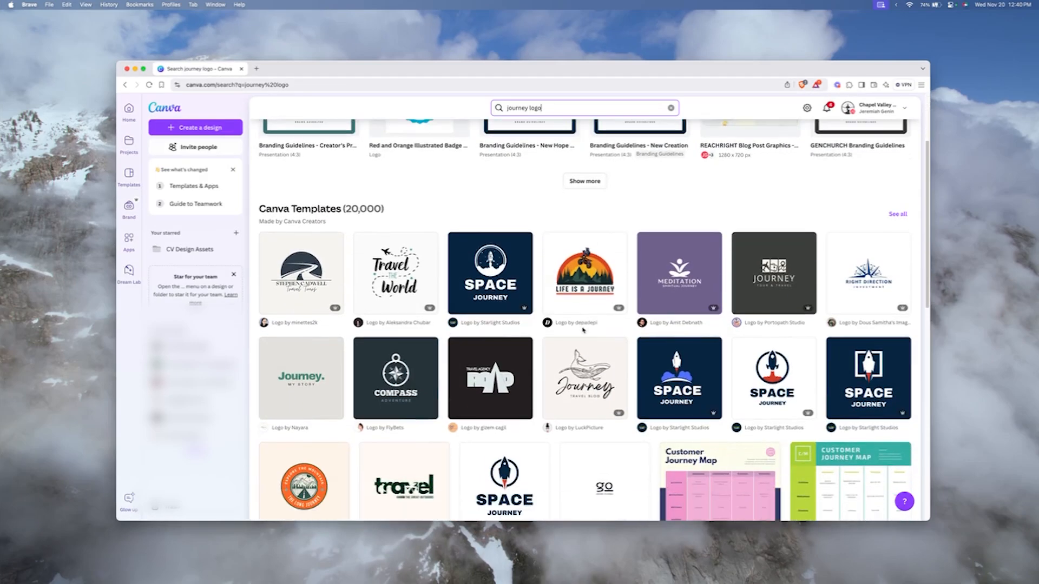
scroll(317, 300, down, 1)
scroll(317, 299, down, 1)
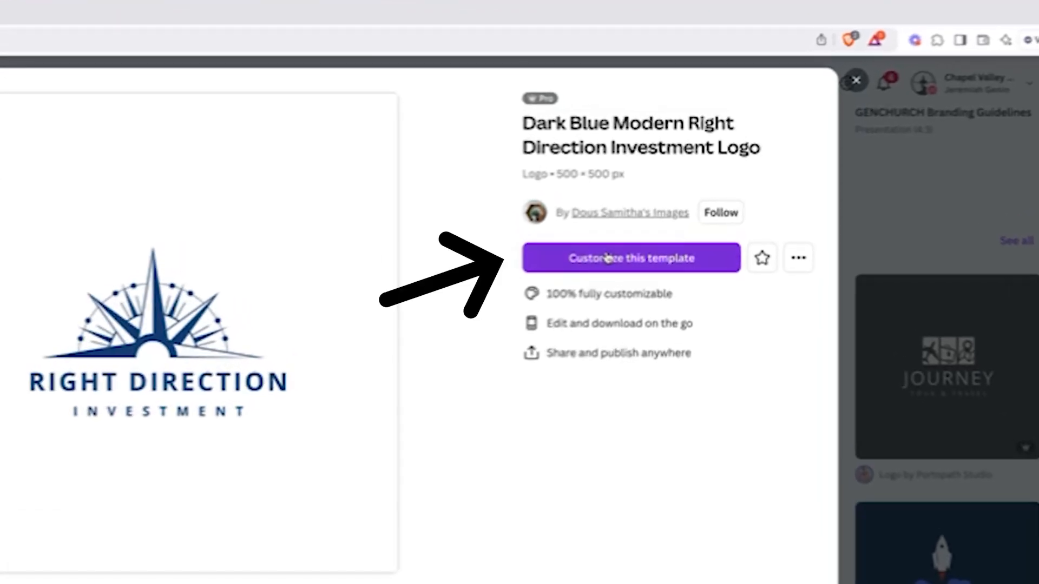
click(607, 258)
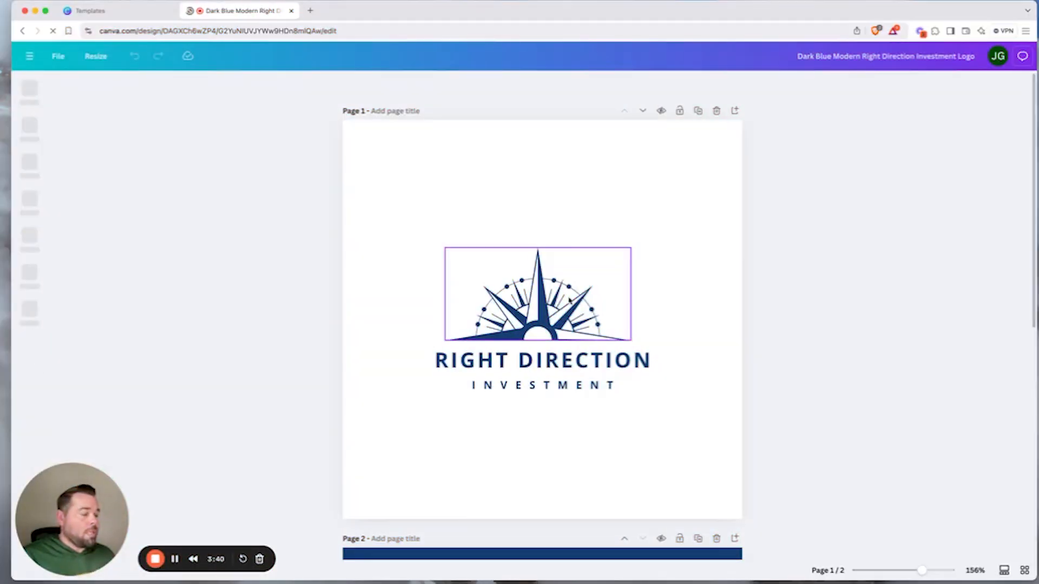
click(549, 304)
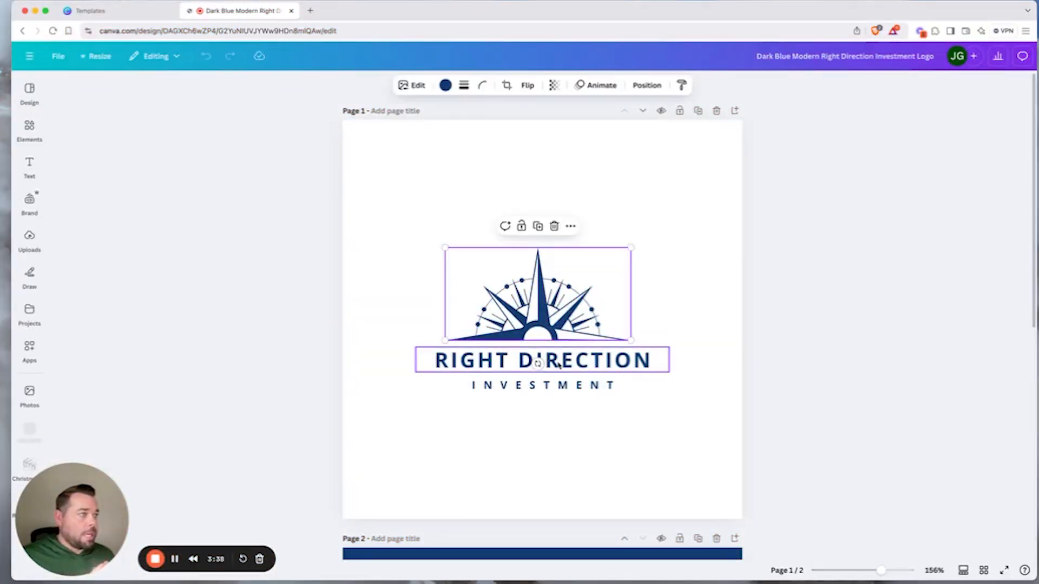
click(564, 385)
click(565, 319)
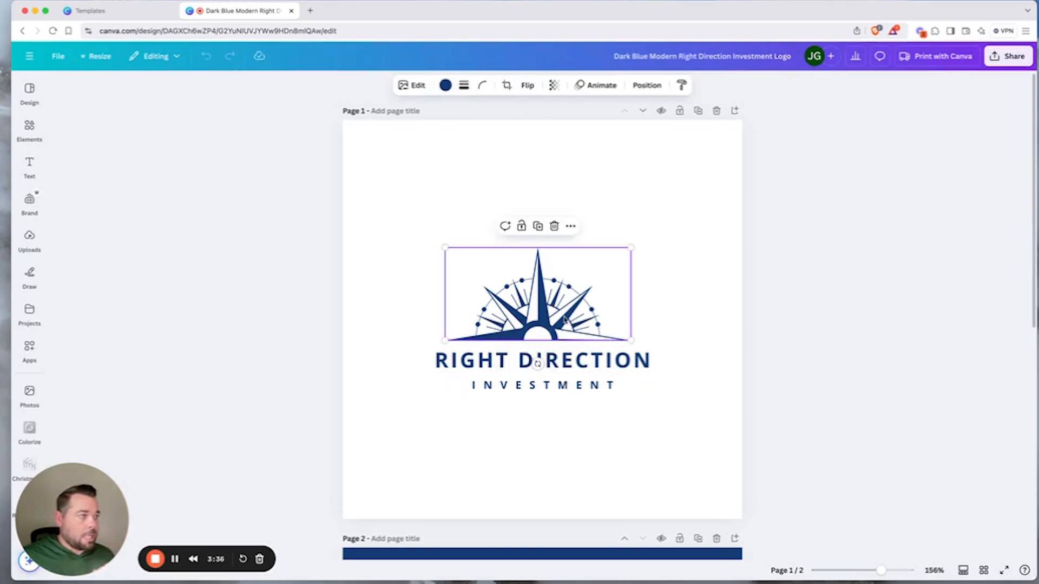
click(566, 360)
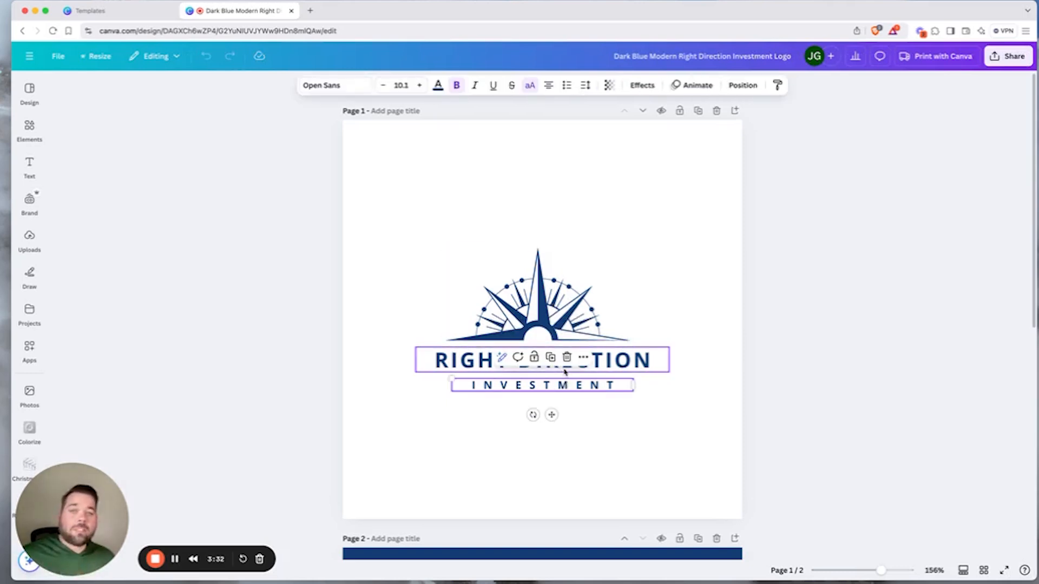
click(574, 339)
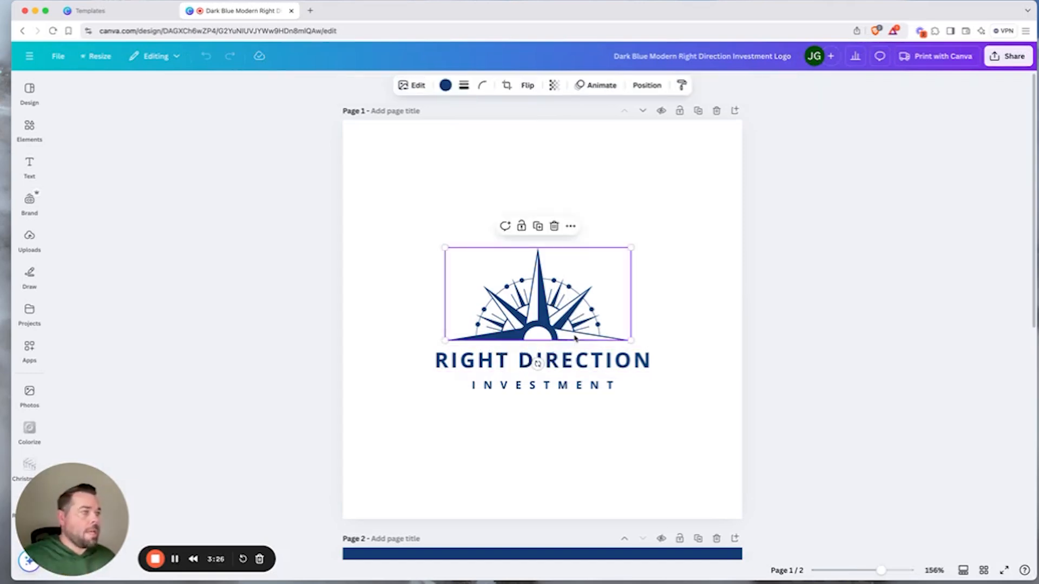
Step: Replace the logo's main text with "JOURNEY" and the smaller line beneath it with "CHURCH"
click(568, 357)
click(569, 356)
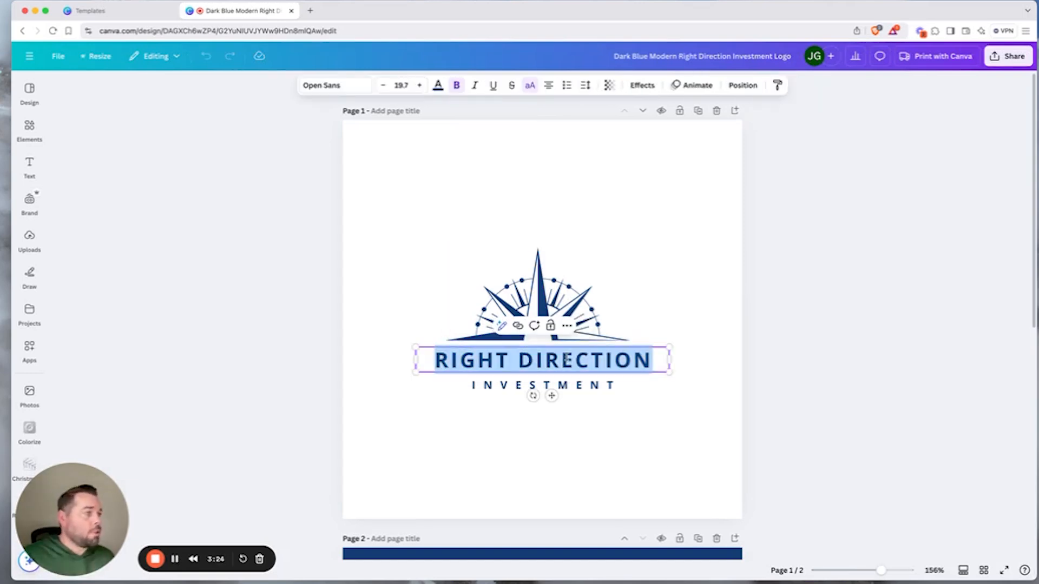
text(JOURNEY)
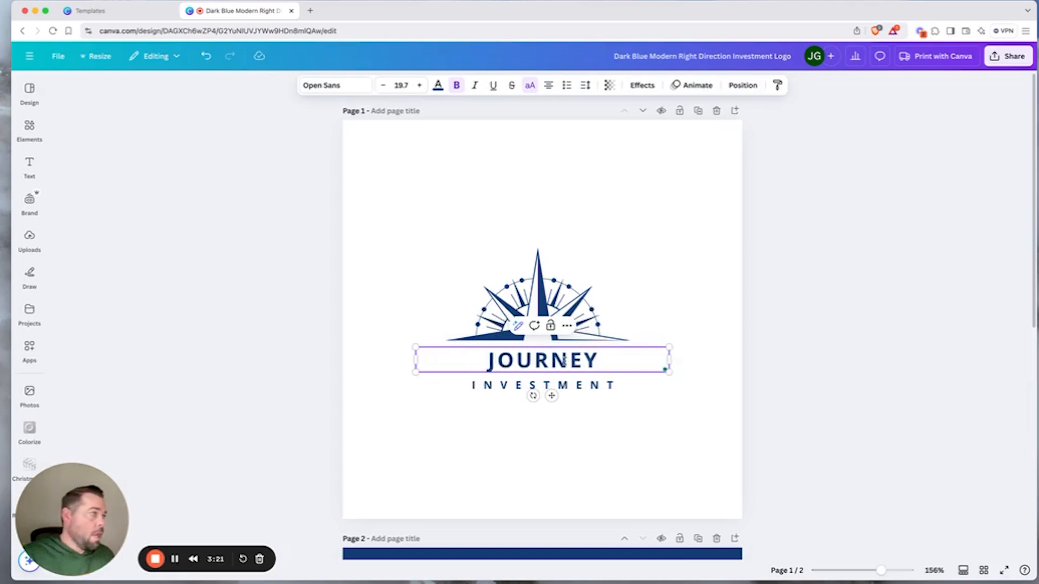
click(569, 385)
click(571, 385)
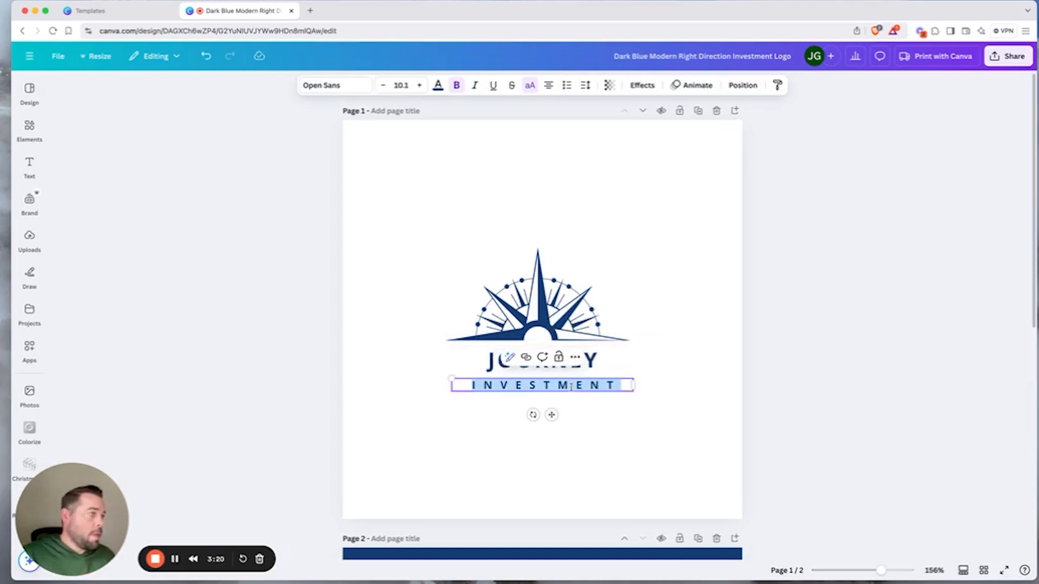
text(CHURCH)
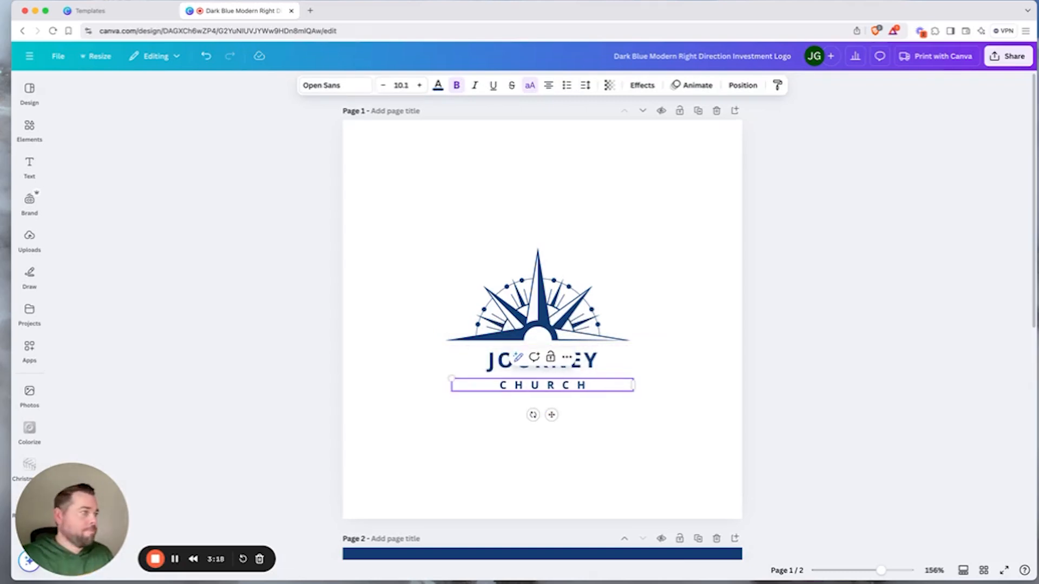
Step: Change the font of the JOURNEY text to League Spartan
click(559, 363)
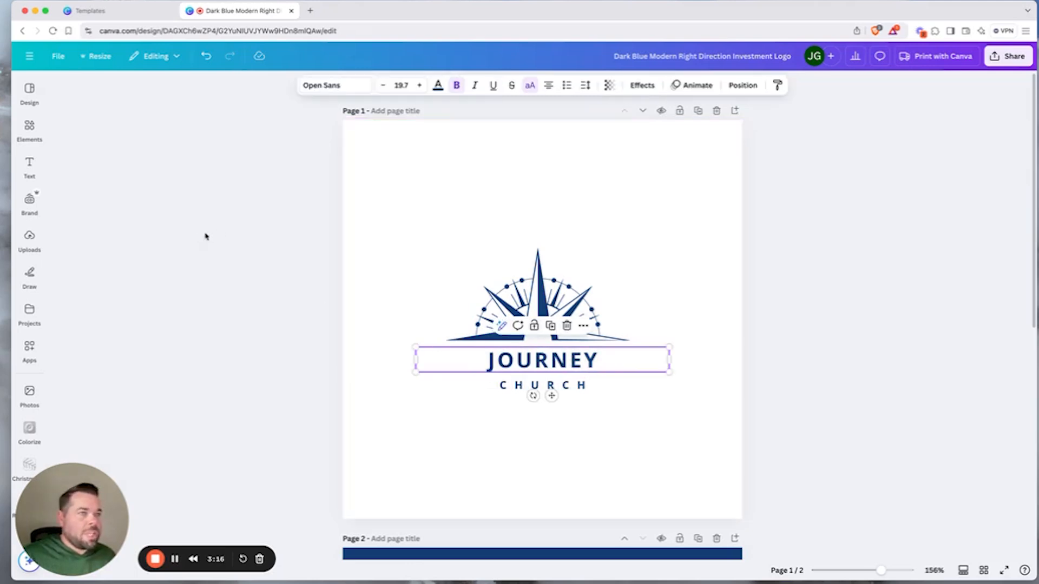
click(348, 86)
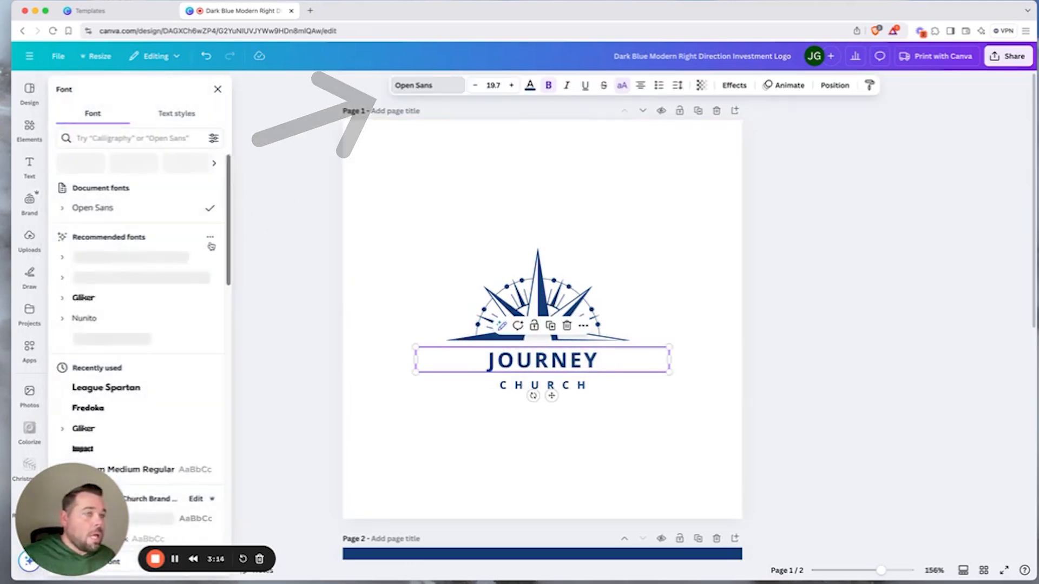
scroll(159, 336, down, 1)
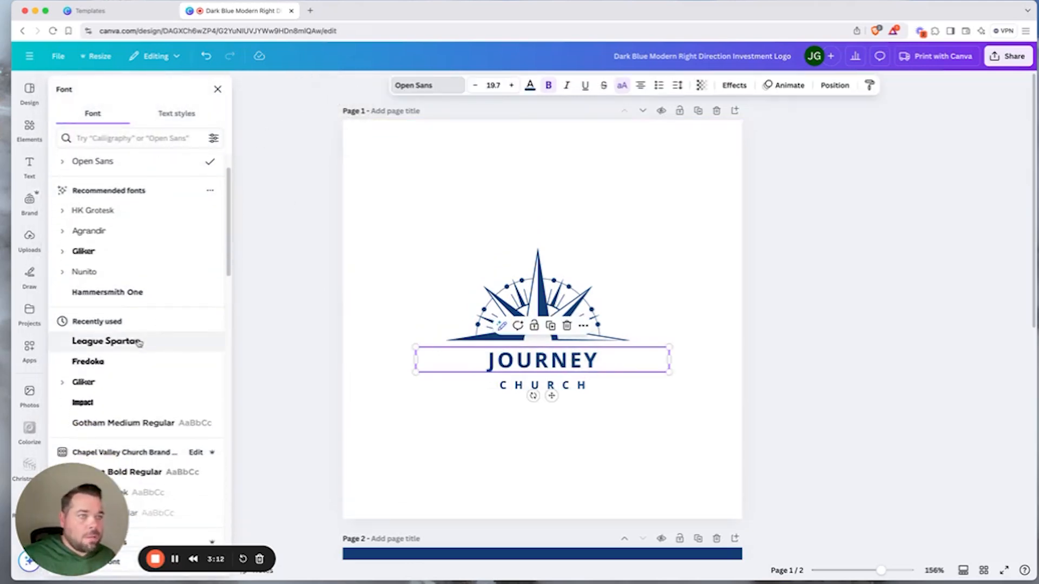
click(137, 343)
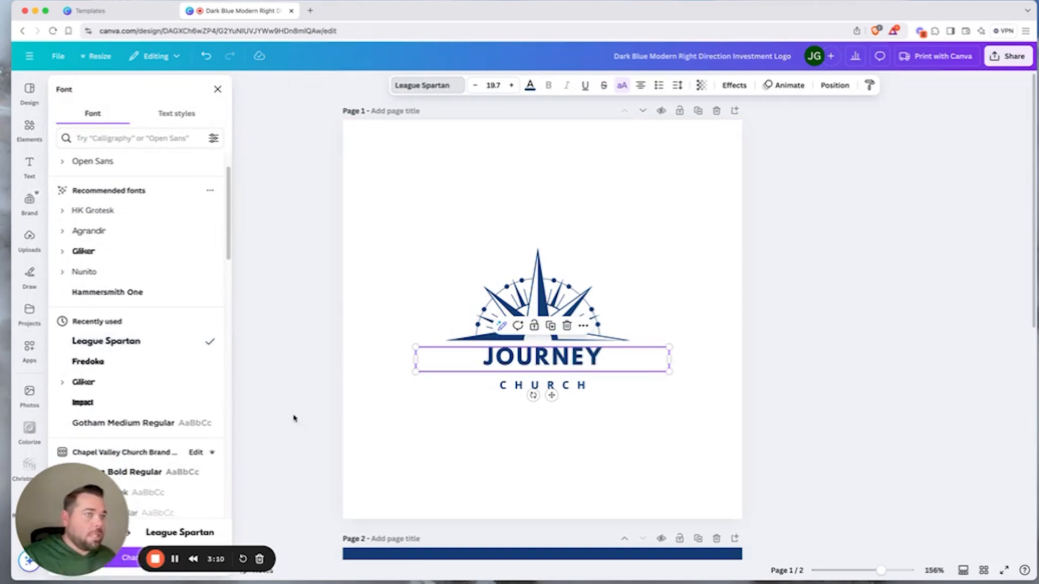
click(382, 301)
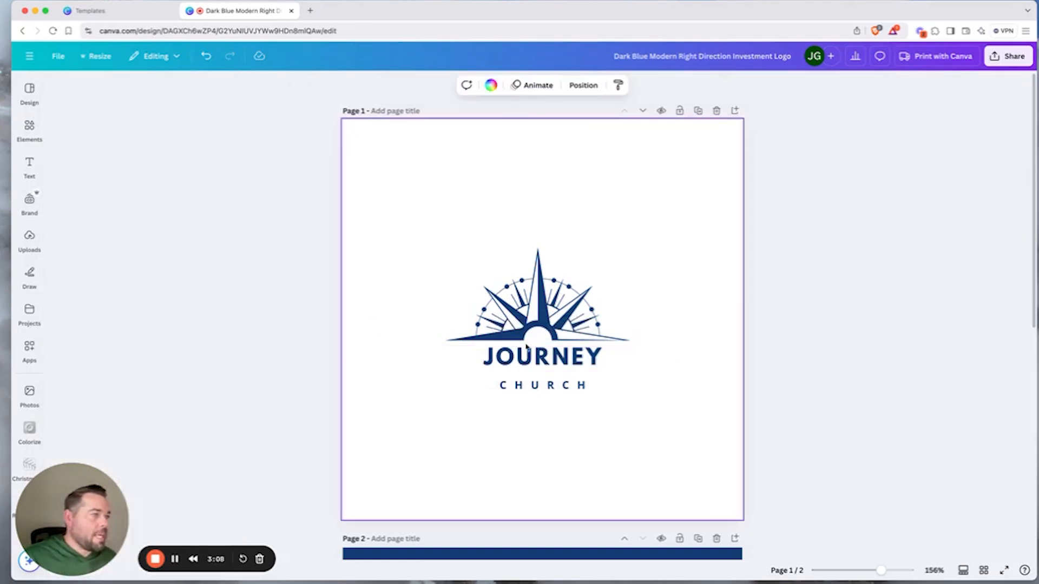
Step: Enlarge the JOURNEY text to a font size of about 26.4 and position it between the compass and CHURCH
click(420, 360)
drag(415, 372, 372, 394)
drag(594, 359, 594, 363)
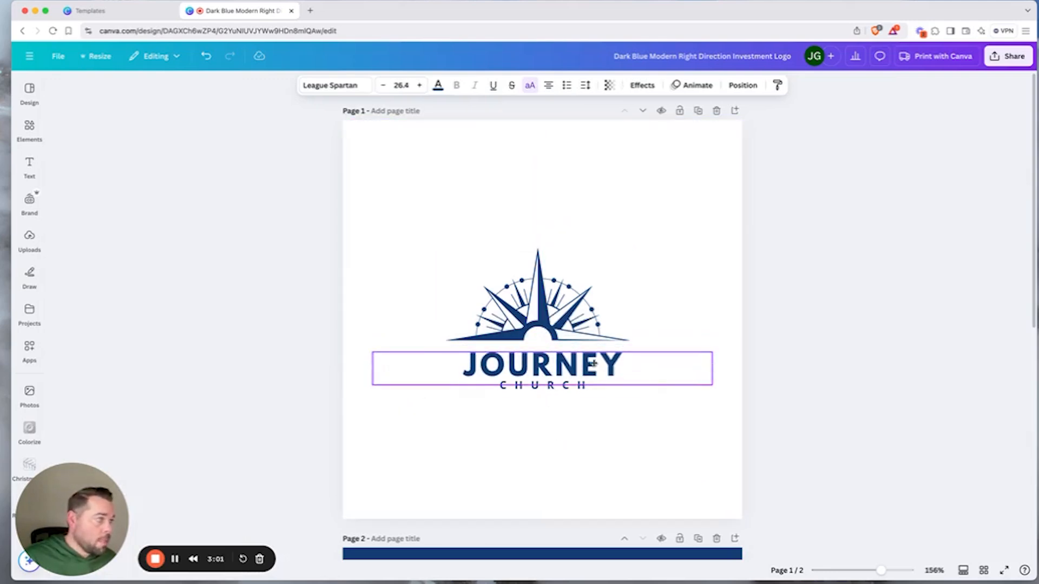
Step: Move the compass graphic down slightly, closer to the JOURNEY text
click(572, 387)
click(595, 435)
click(538, 303)
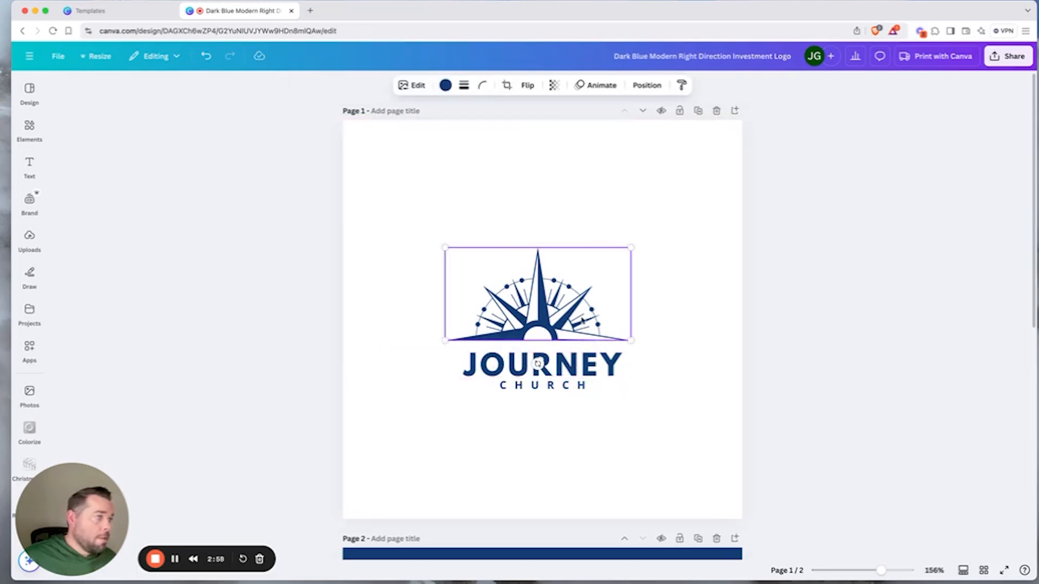
click(772, 255)
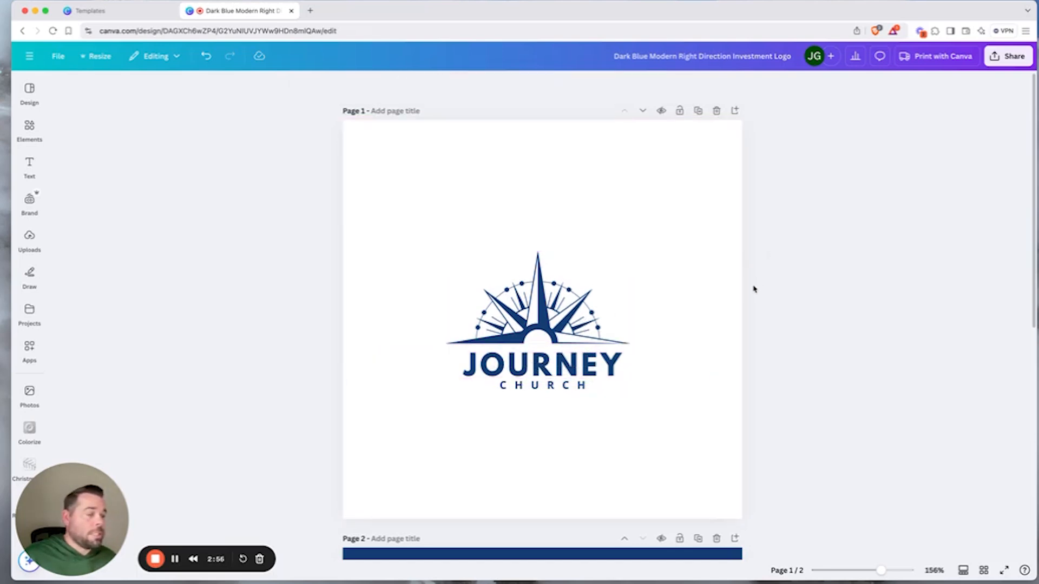
Step: Align the compass, the JOURNEY text and the CHURCH text to a common horizontal center
click(538, 385)
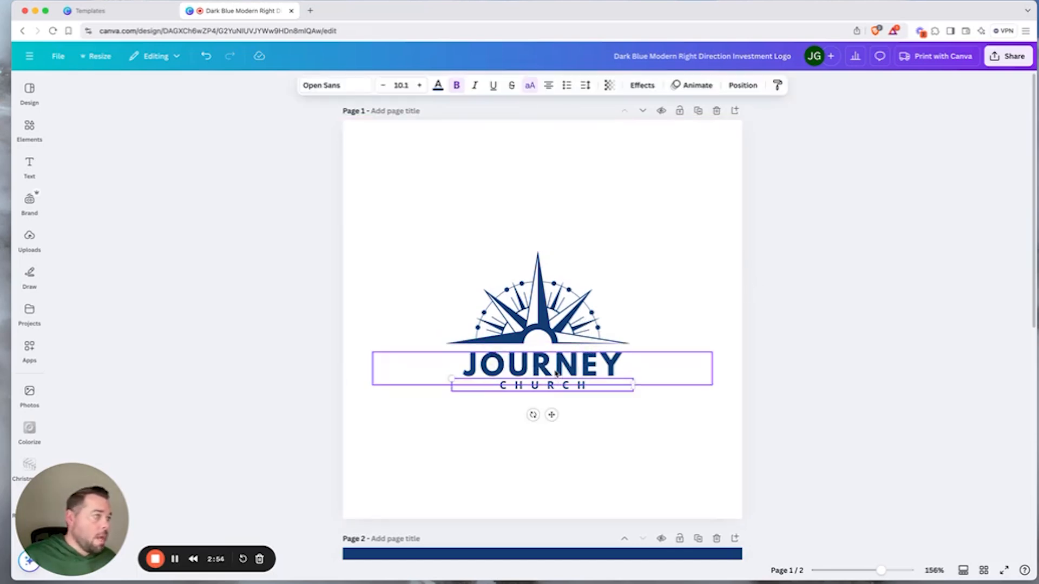
shift+click(558, 316)
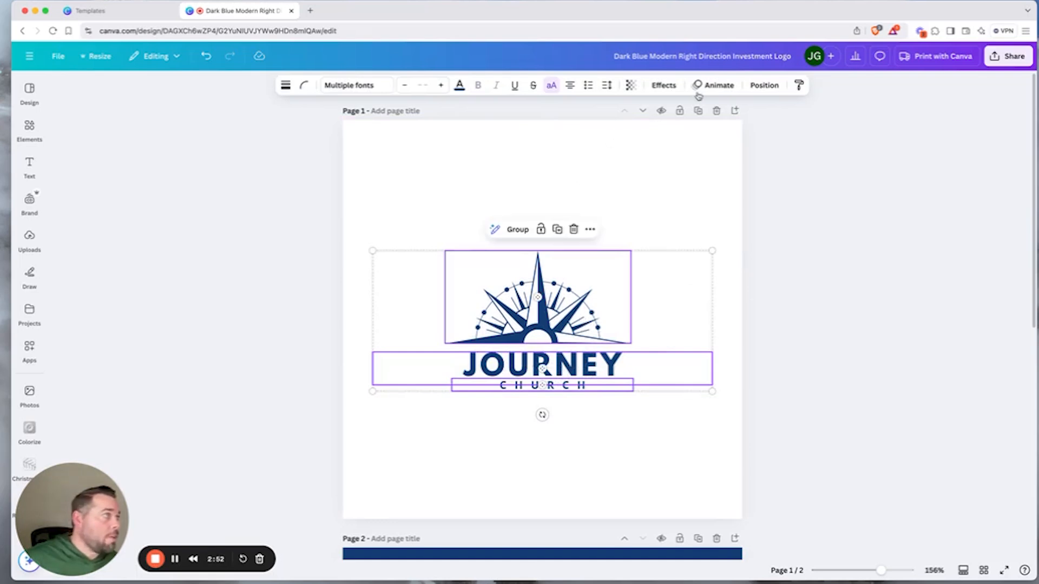
click(764, 85)
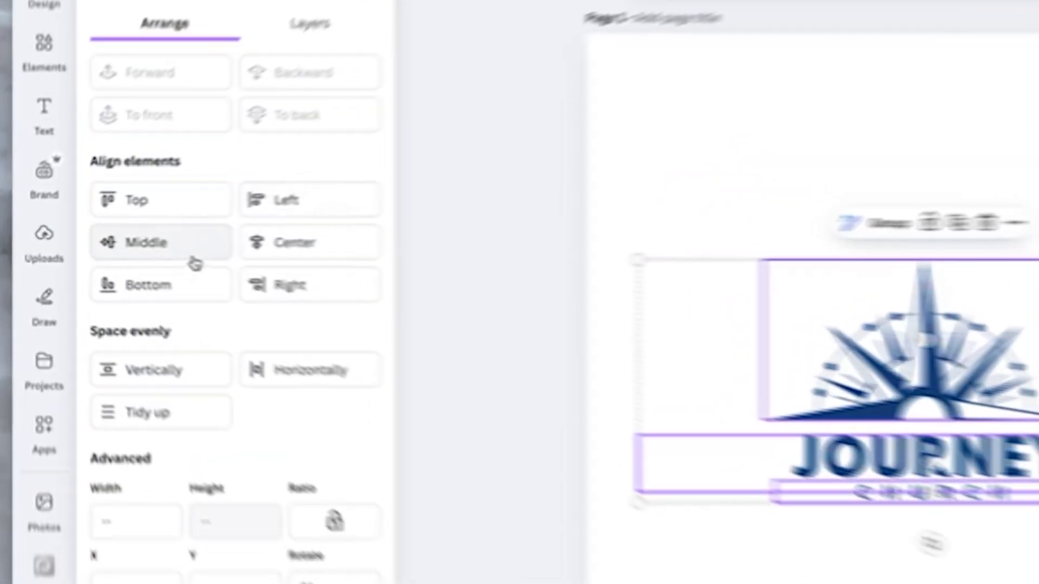
click(314, 241)
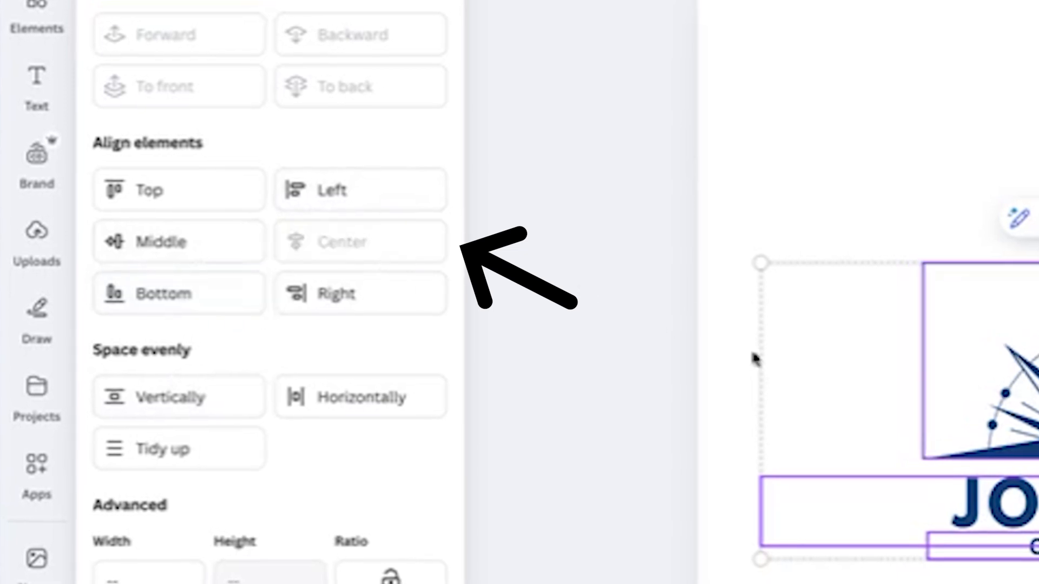
click(674, 384)
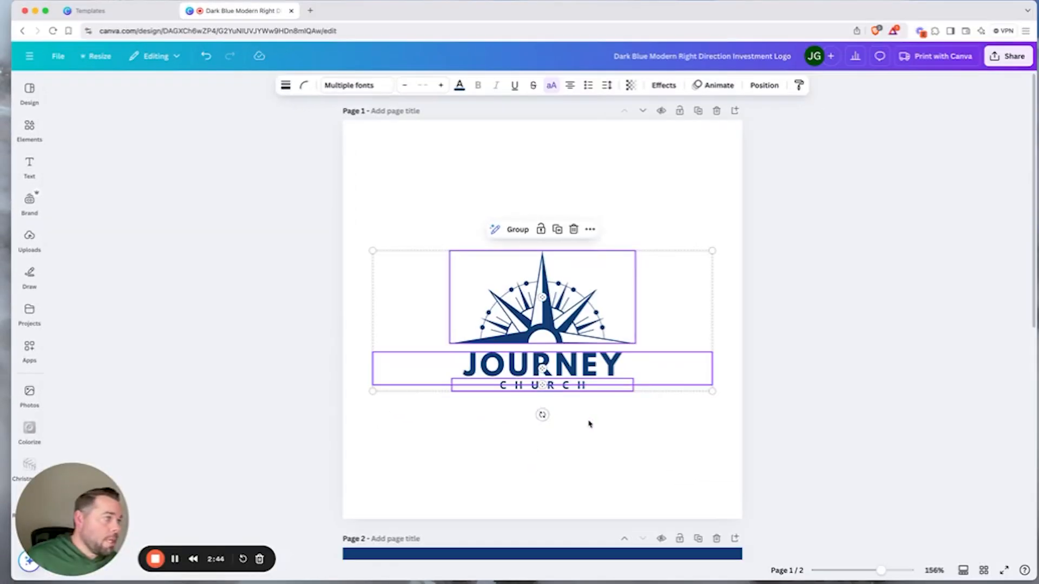
click(598, 402)
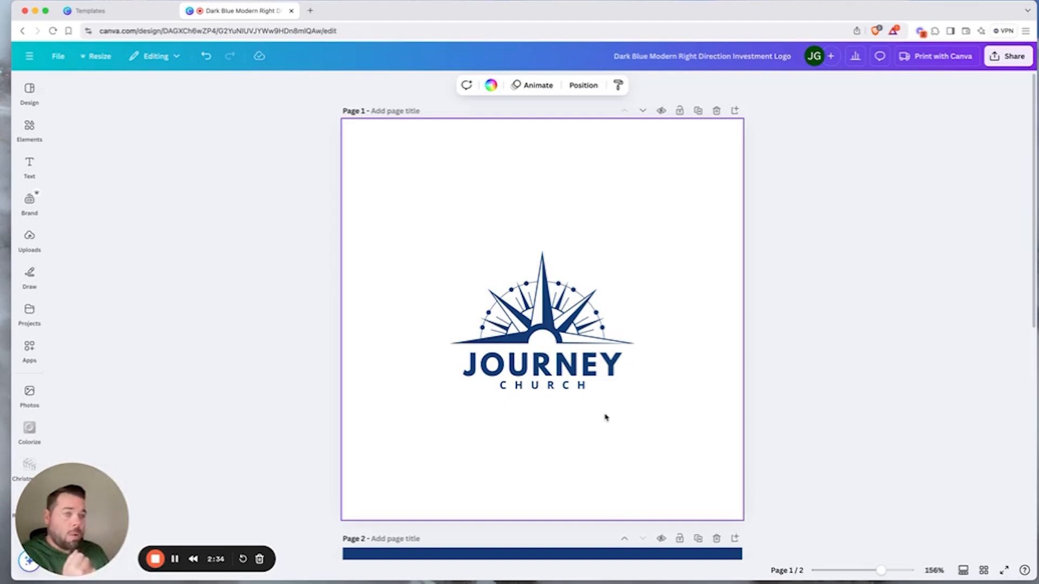
Step: Recolor the compass graphic with a custom burnt orange, #C26F19
click(560, 340)
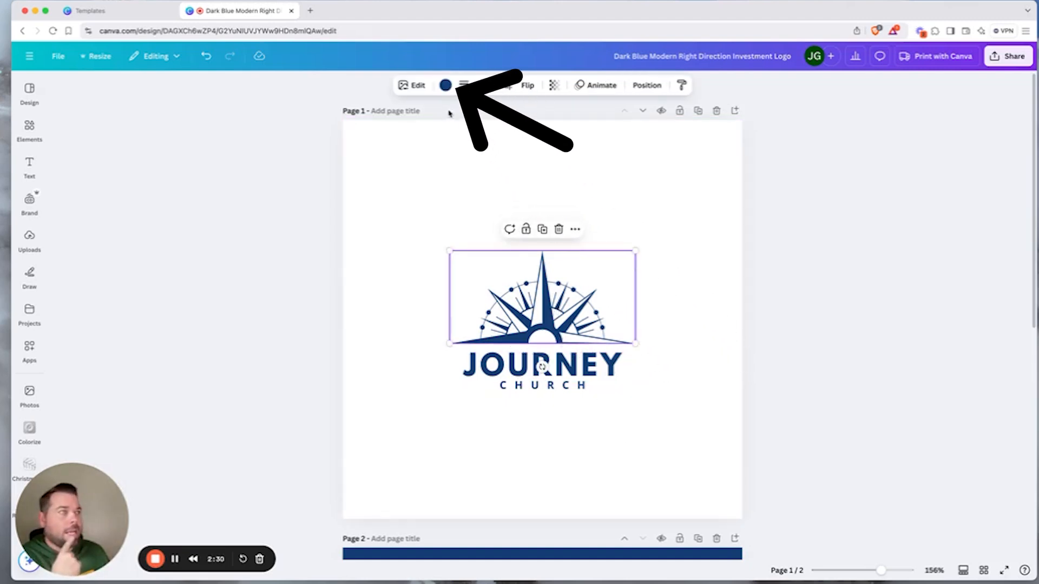
click(446, 85)
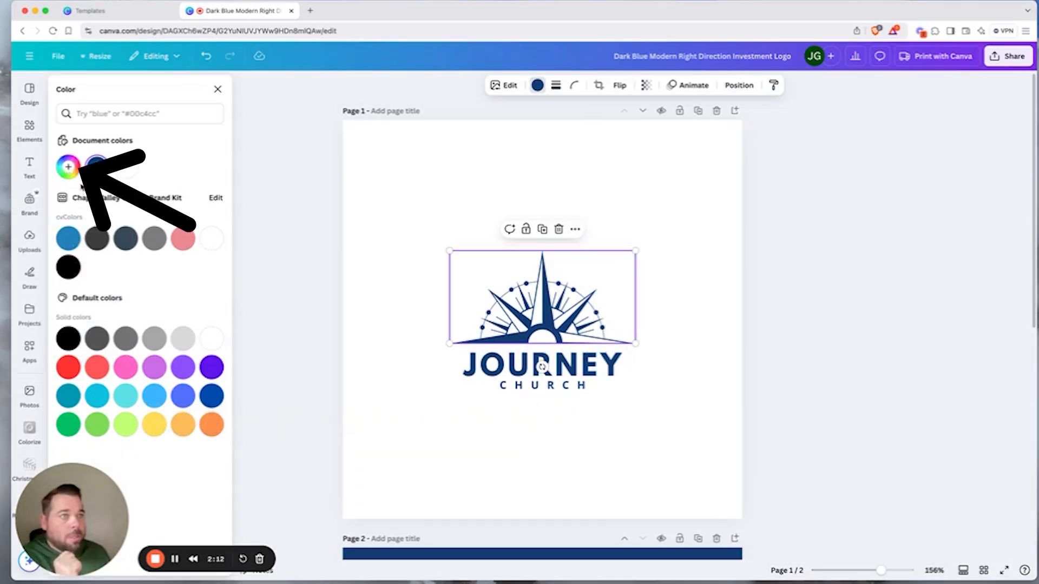
click(68, 169)
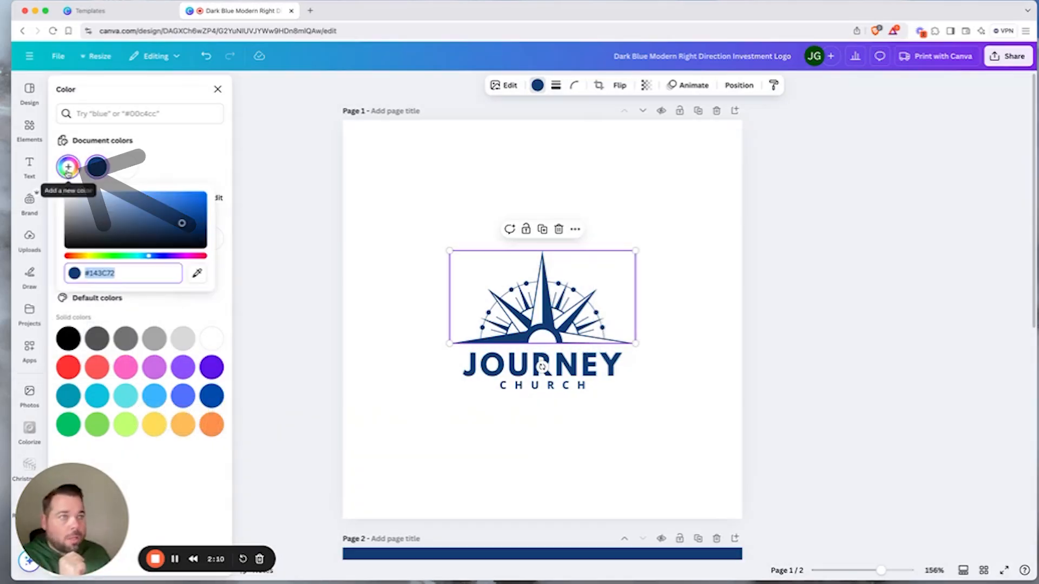
drag(87, 255, 79, 258)
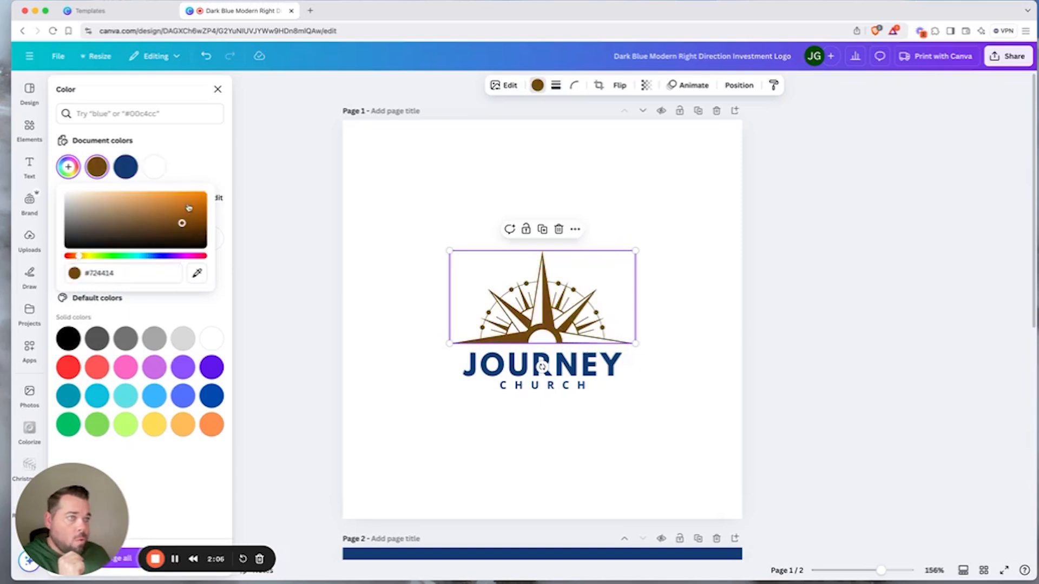
drag(187, 211, 188, 205)
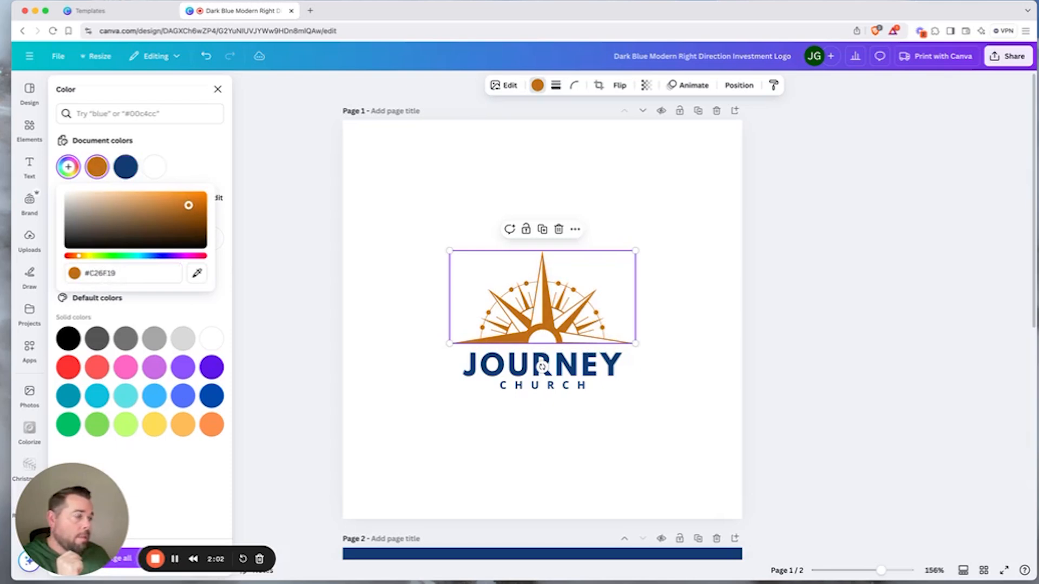
click(368, 217)
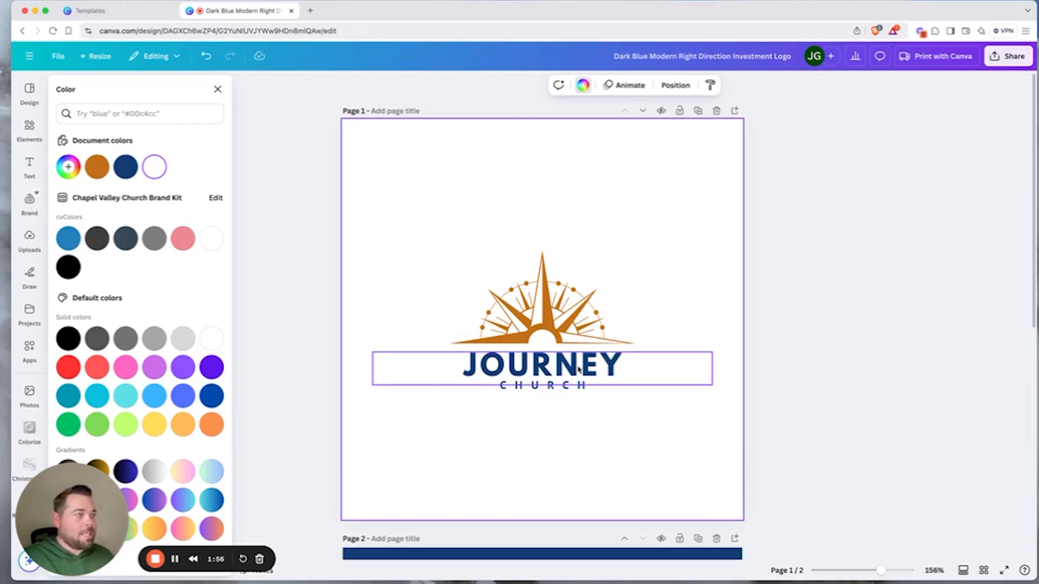
Step: Nudge the JOURNEY text up slightly toward the compass graphic
click(701, 369)
key(Up)
key(Up)
key(Up)
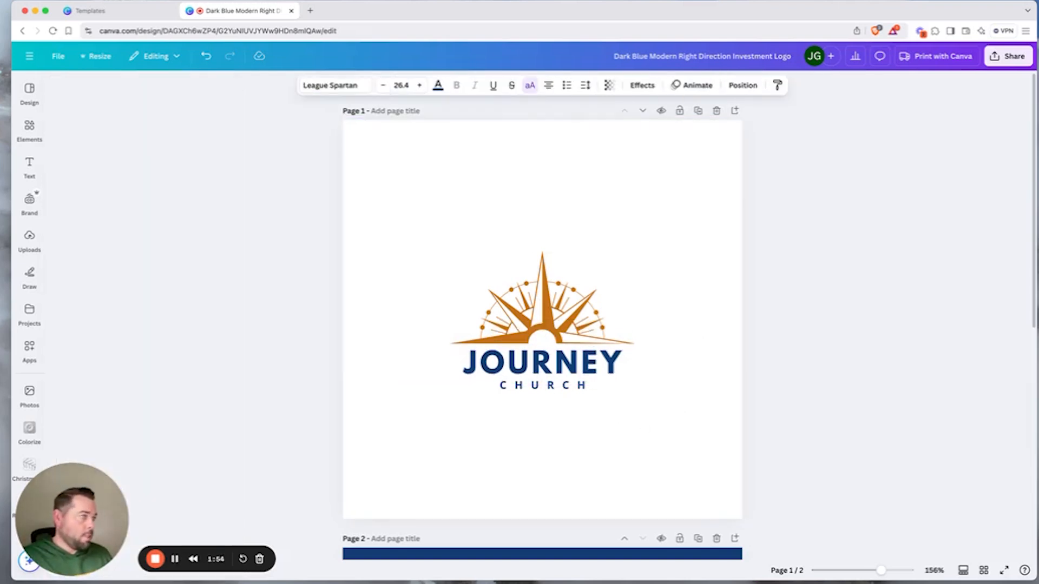
Step: Nudge the CHURCH text up slightly, closer to the JOURNEY text
click(564, 387)
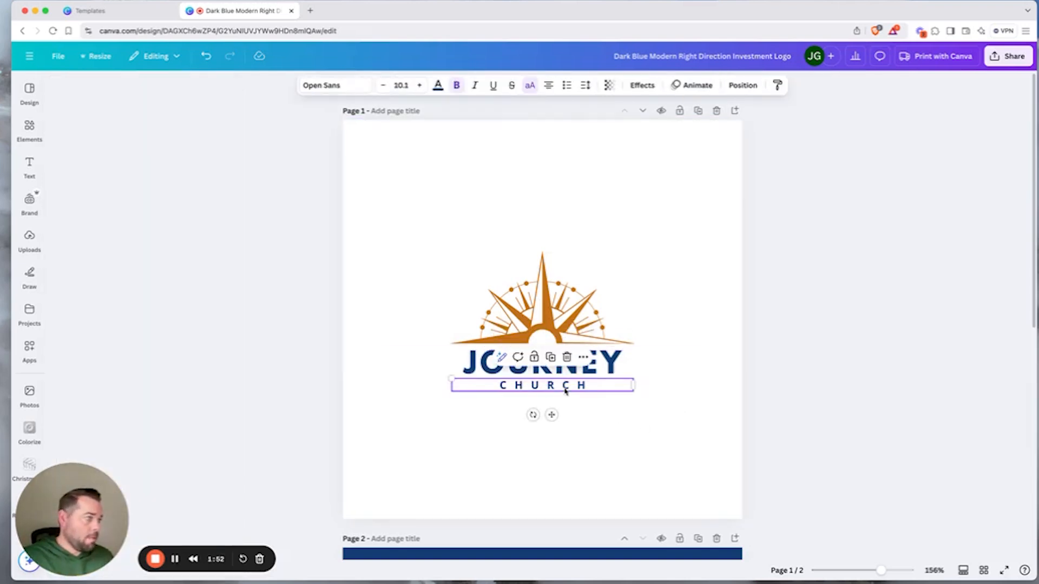
key(Up)
key(Up)
key(Up)
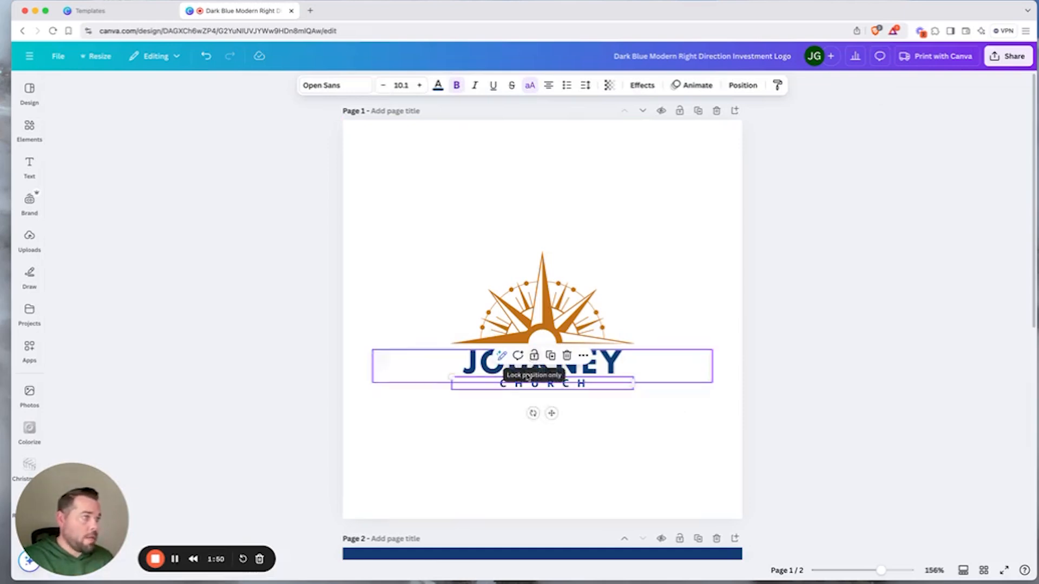
click(918, 408)
Step: Recolor the CHURCH text with the burnt orange document color, #C26F19, to match the compass graphic
click(582, 389)
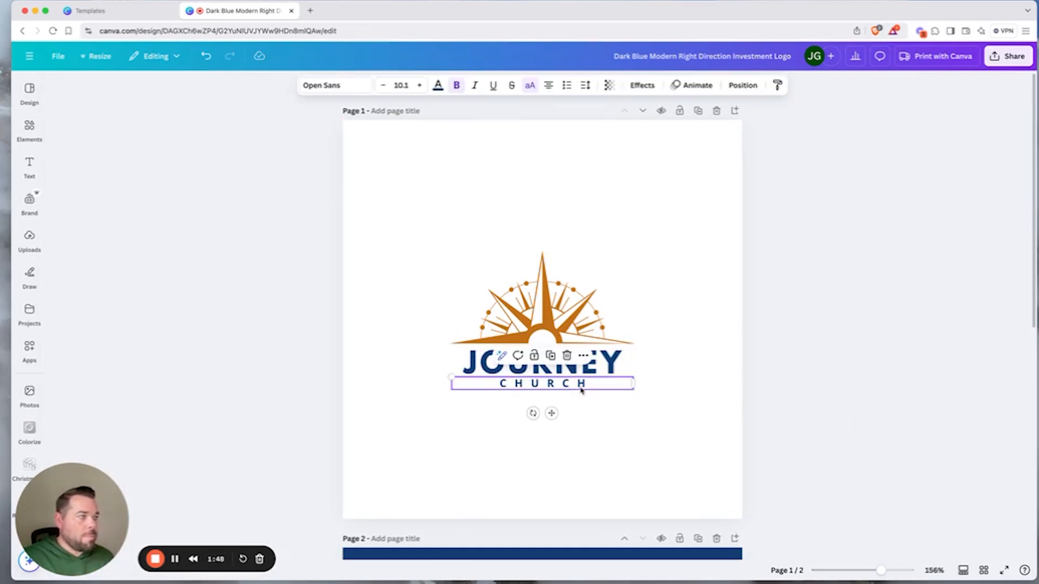
click(438, 85)
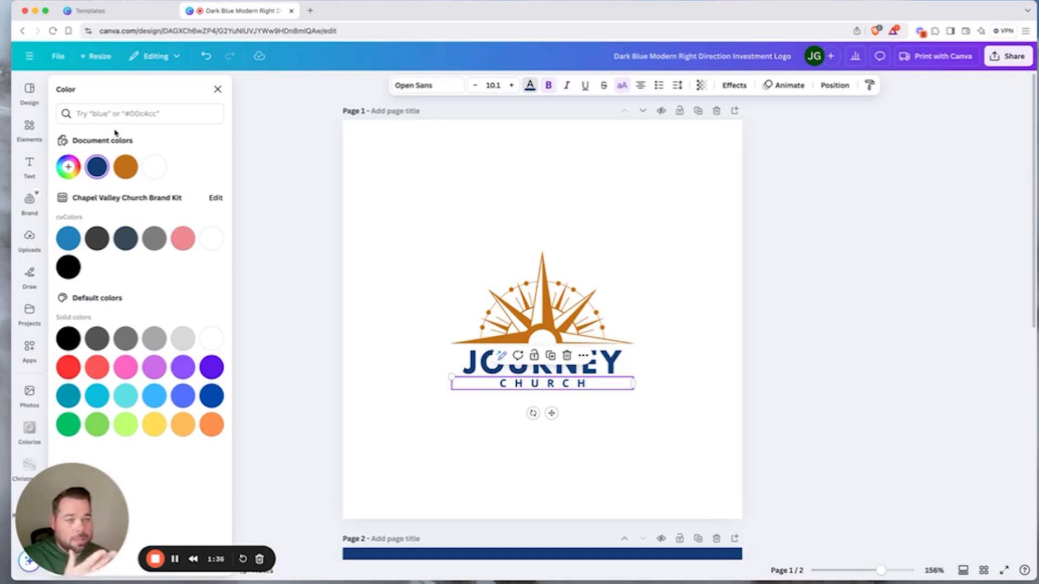
click(122, 168)
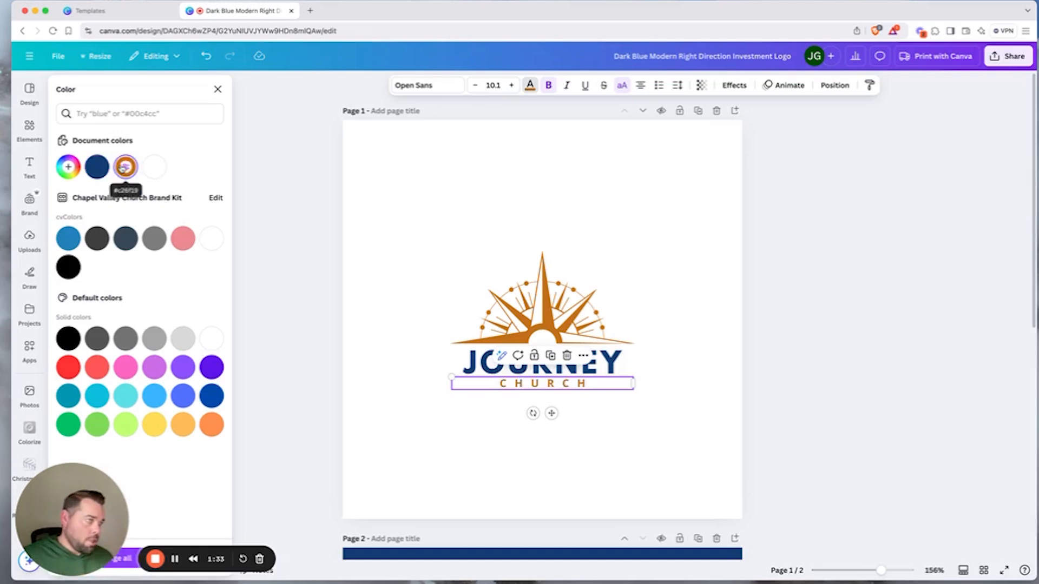
click(273, 250)
click(338, 262)
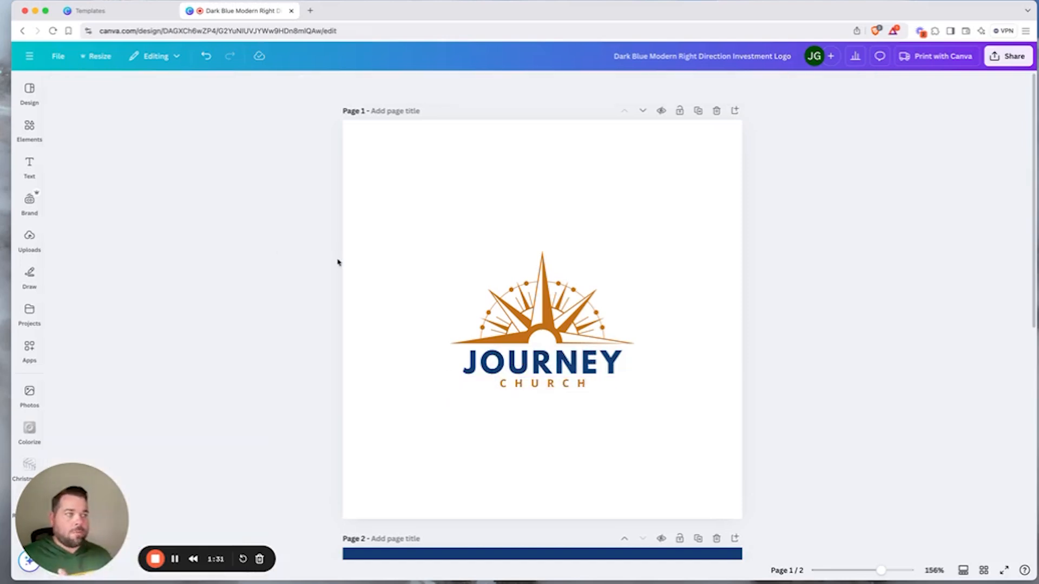
Step: Recolor the CHURCH text with a medium gray from the default solid colors
click(511, 386)
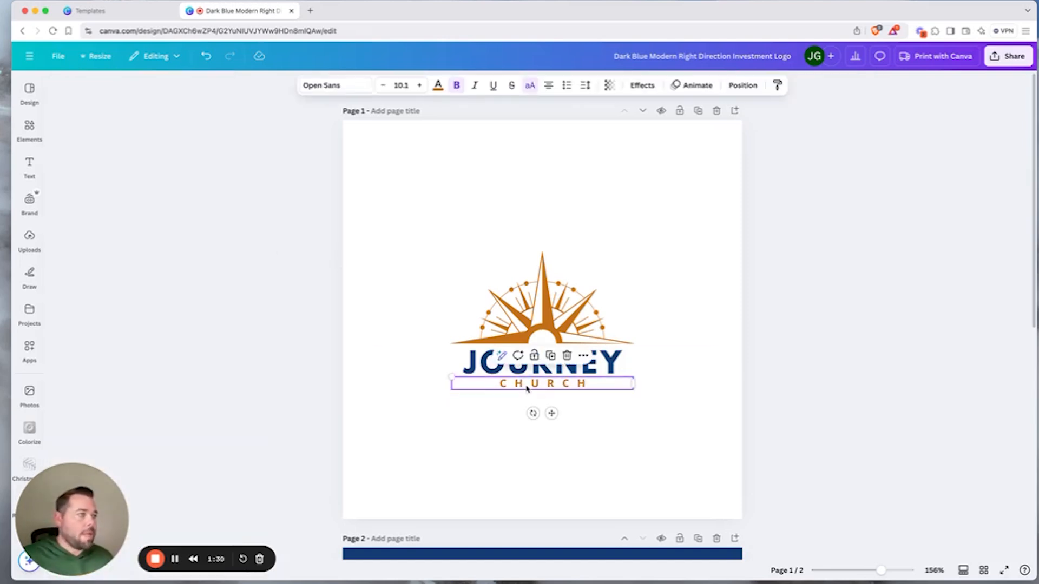
click(439, 86)
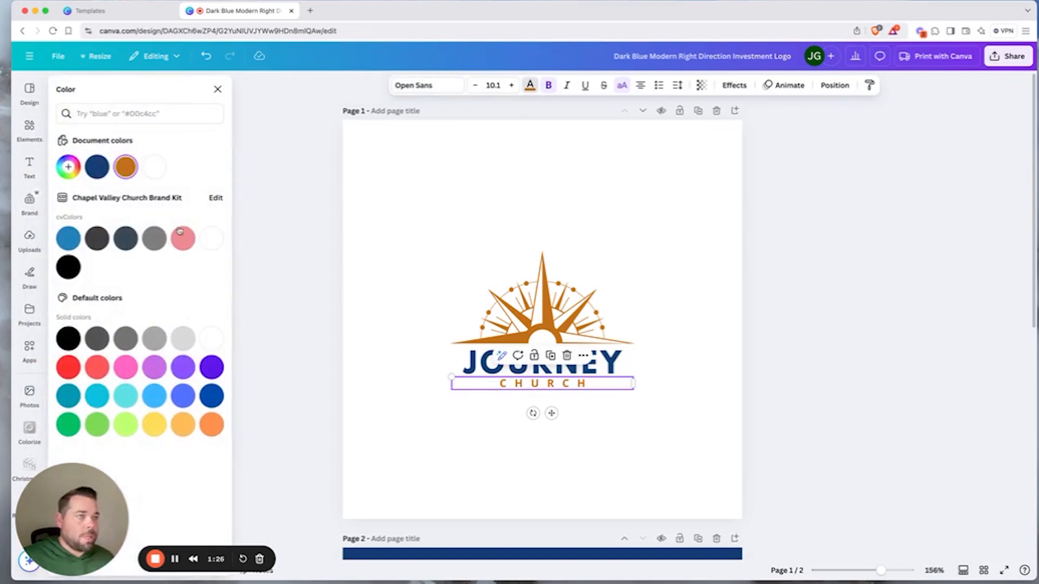
click(132, 341)
click(397, 326)
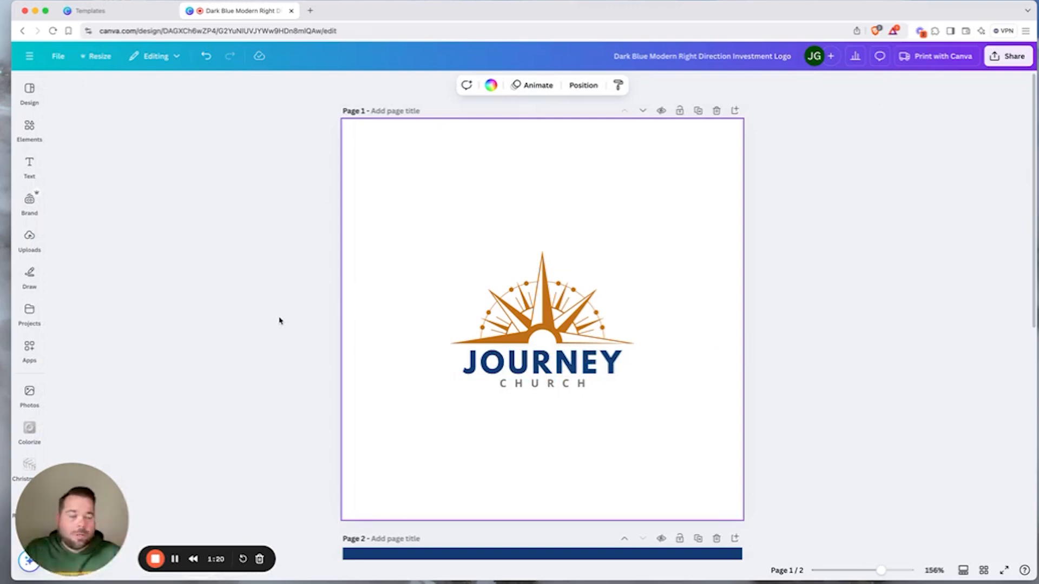
Step: Shrink the compass graphic to be narrower than the JOURNEY text and place it centered just above that text
click(534, 309)
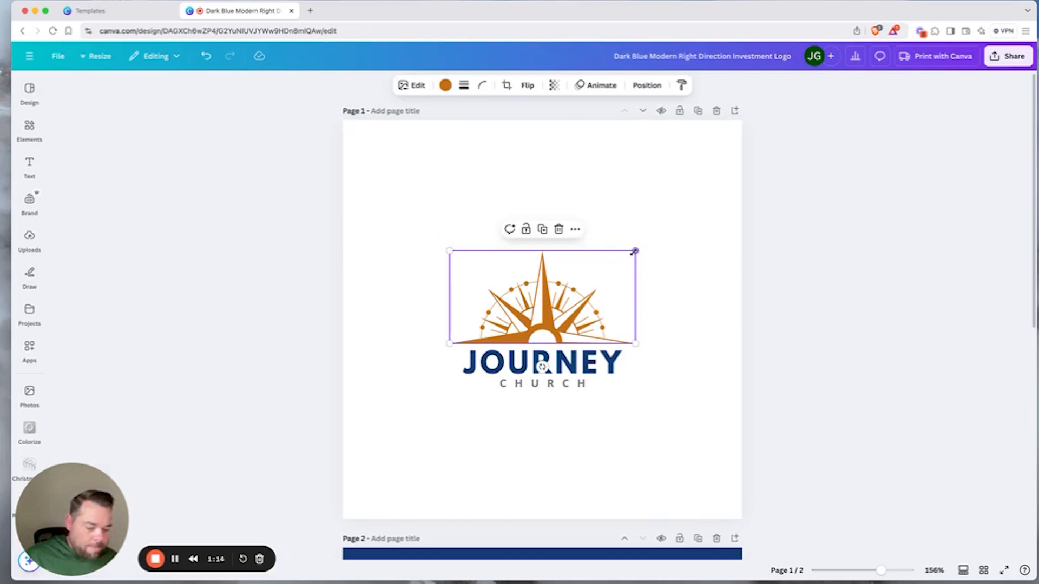
drag(634, 252, 610, 263)
drag(545, 304, 545, 320)
click(752, 292)
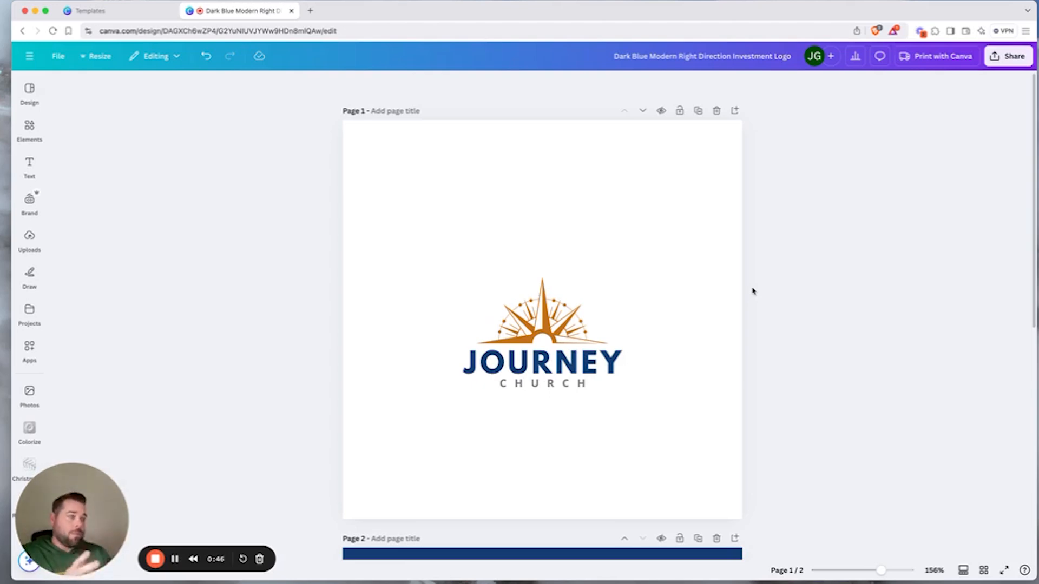
Step: Duplicate the complete Journey Church logo on page 1 and place the two copies one above the other
scroll(650, 292, down, 6)
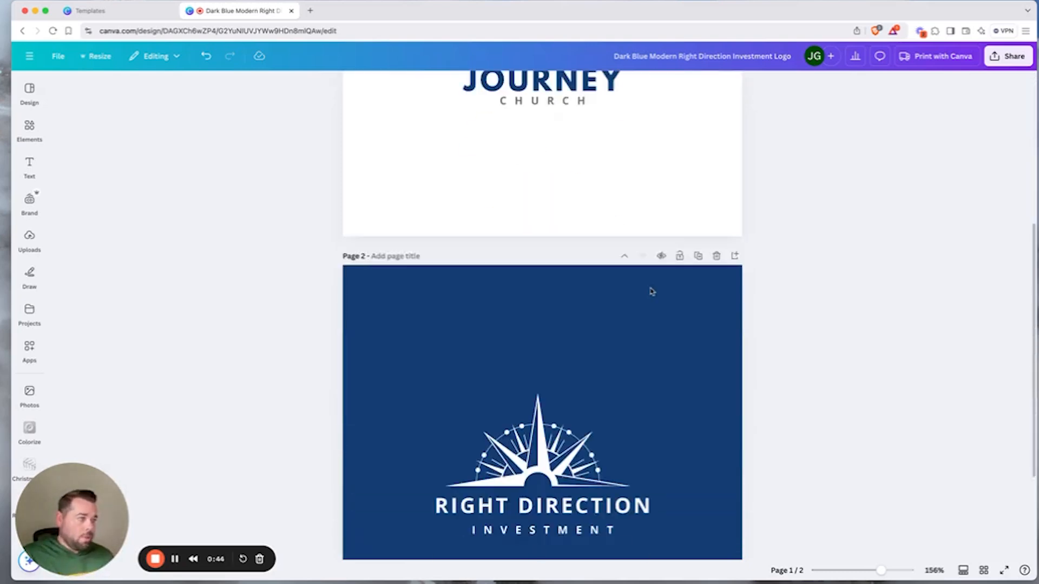
scroll(646, 339, down, 2)
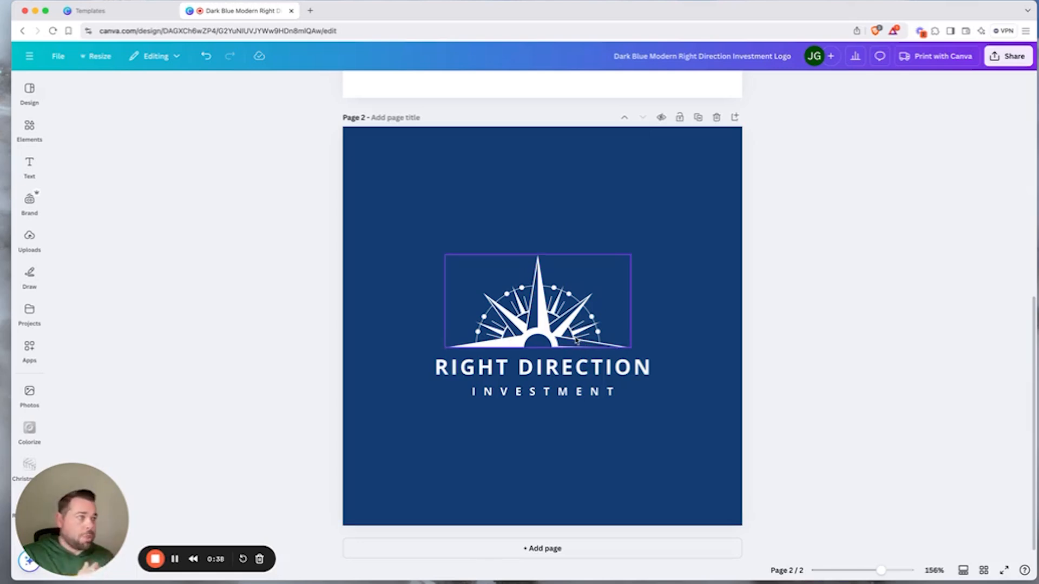
scroll(577, 339, up, 3)
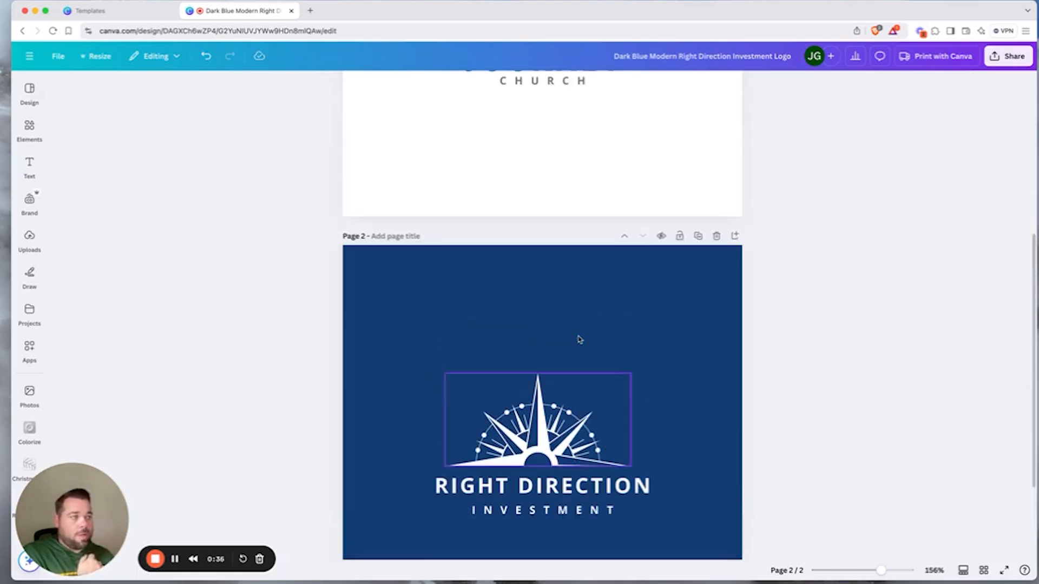
scroll(579, 339, up, 3)
scroll(582, 338, up, 3)
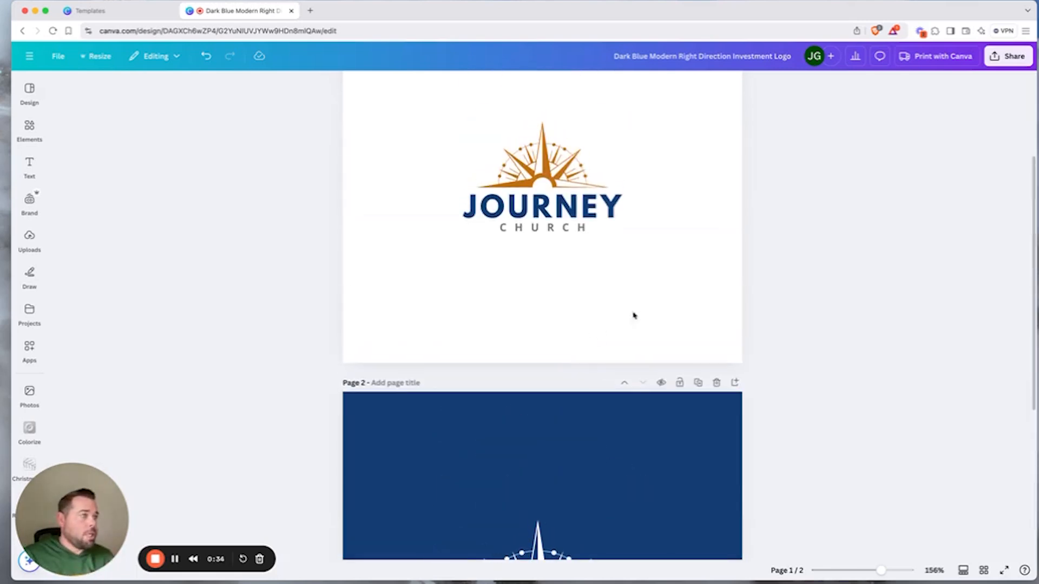
drag(618, 407, 468, 231)
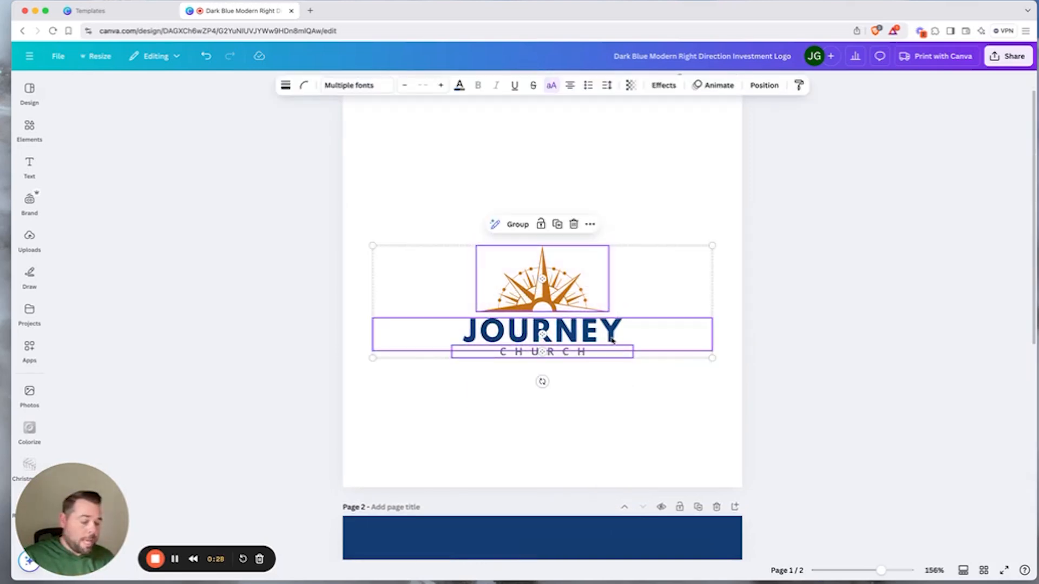
key(super+d)
drag(572, 310, 564, 409)
drag(519, 351, 529, 242)
click(678, 480)
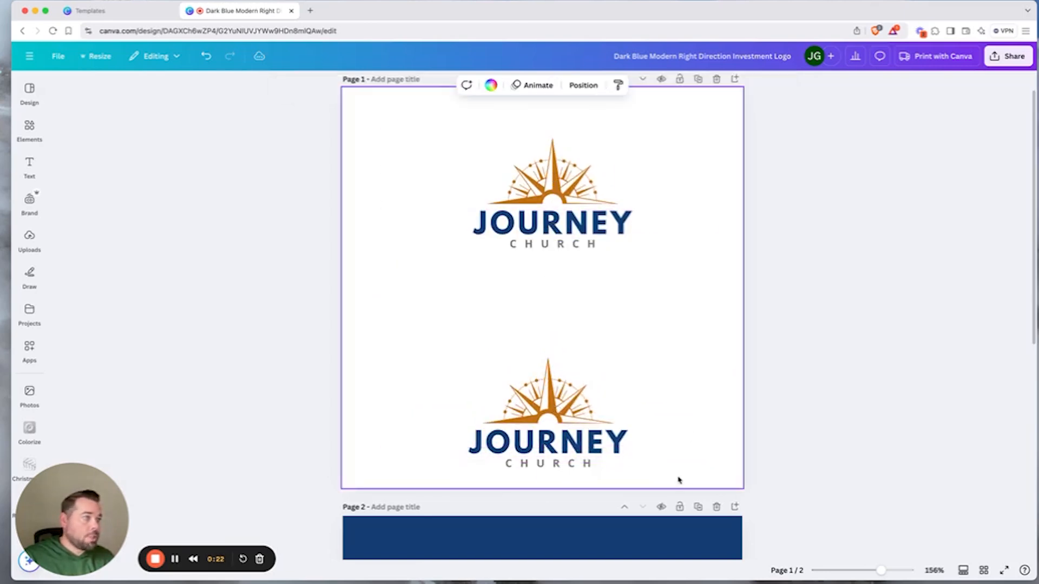
Step: Move the lower logo copy up, closer to the upper logo on page 1
click(546, 403)
drag(544, 402, 545, 336)
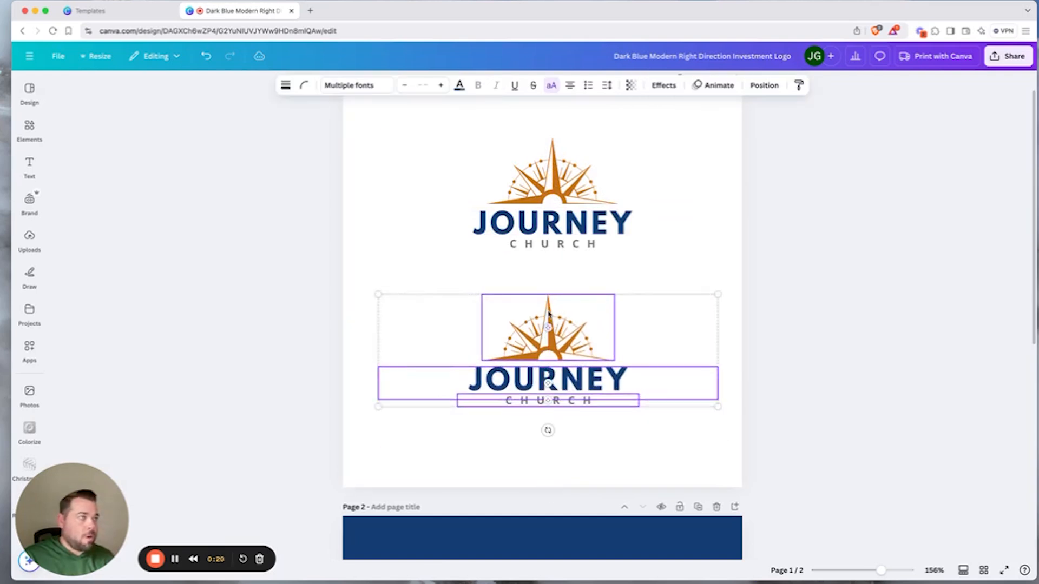
click(433, 200)
Step: Recolor the compass graphic, JOURNEY text and CHURCH text of the lower logo copy black
click(546, 330)
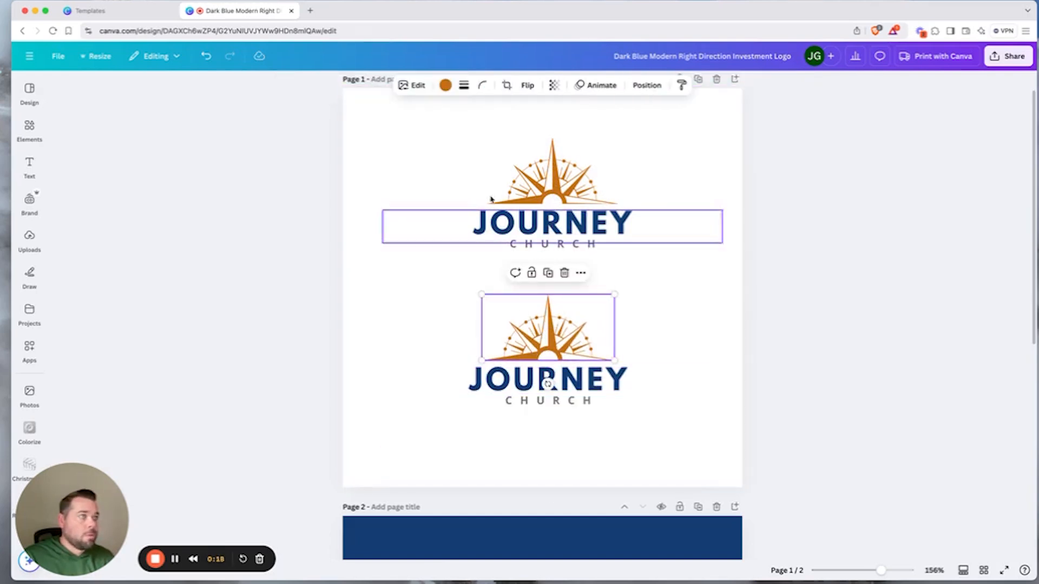
click(444, 85)
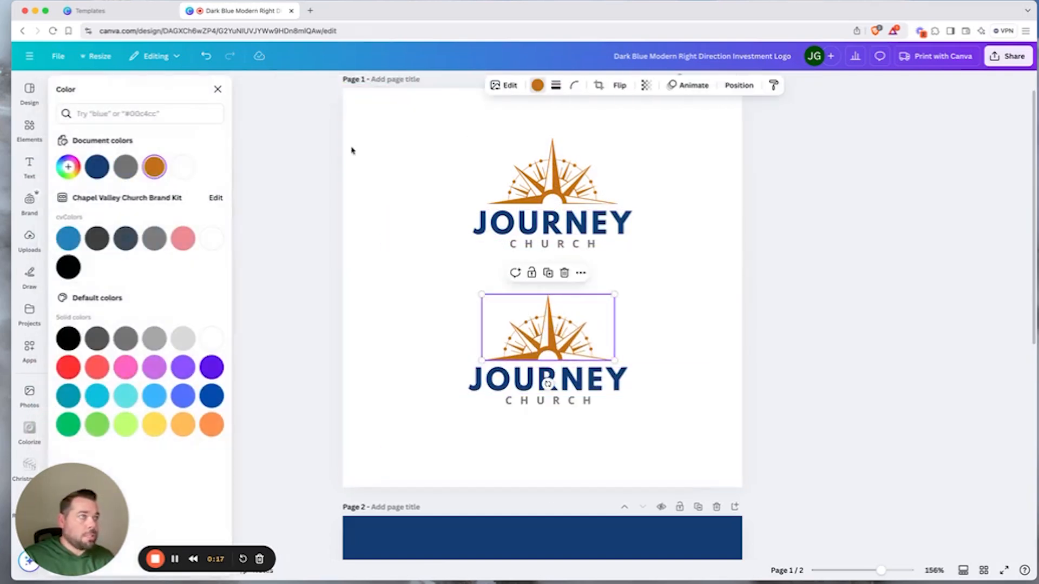
click(68, 339)
click(368, 323)
click(490, 383)
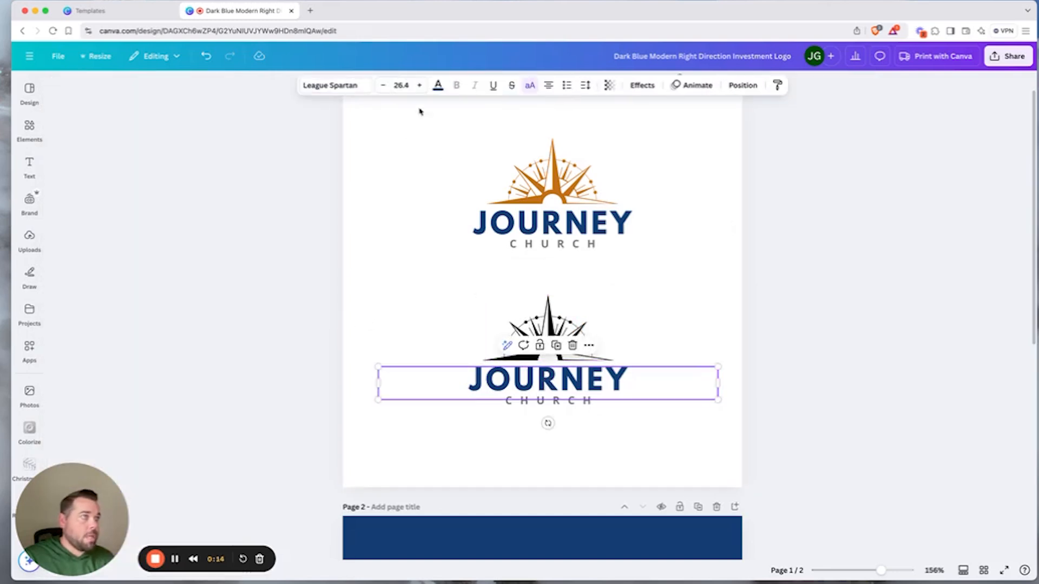
click(437, 85)
click(68, 267)
click(662, 482)
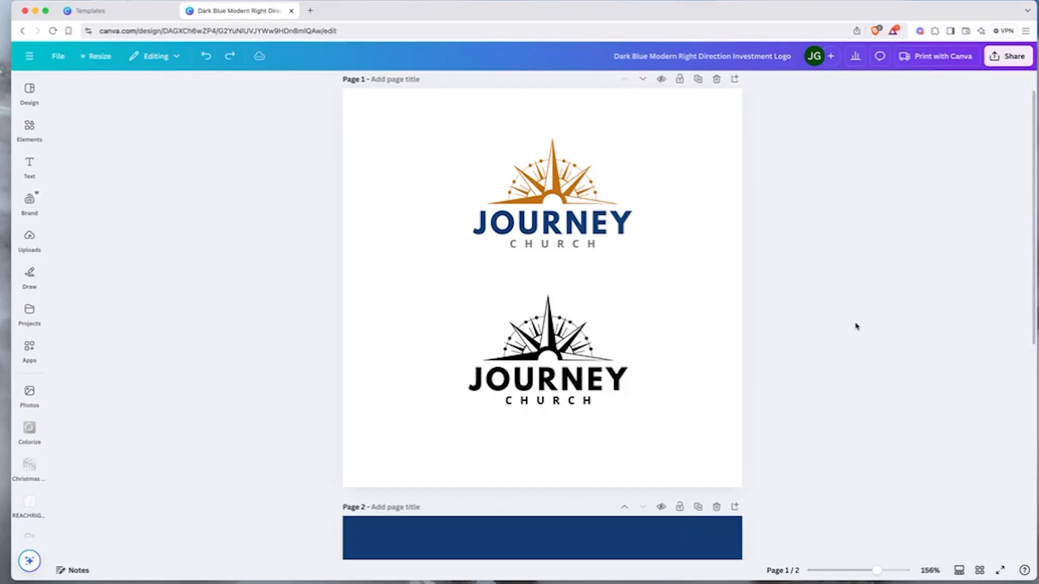
Step: Delete the black logo copy from page 1
click(571, 355)
drag(629, 455, 476, 352)
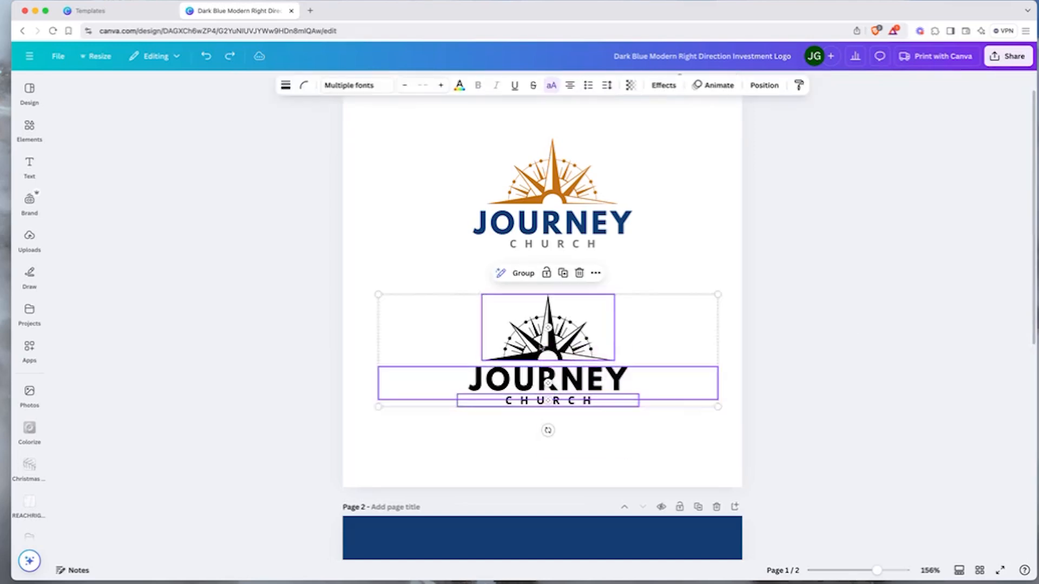
key(Delete)
Step: Center the remaining color logo horizontally on page 1 and duplicate that page
drag(595, 349, 550, 254)
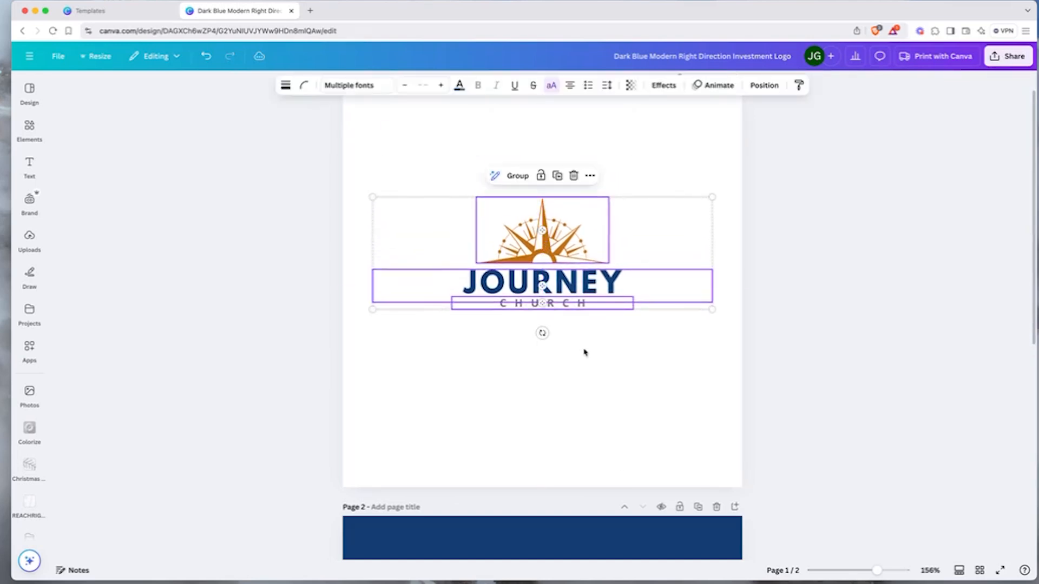
scroll(684, 448, down, 1)
scroll(687, 386, up, 2)
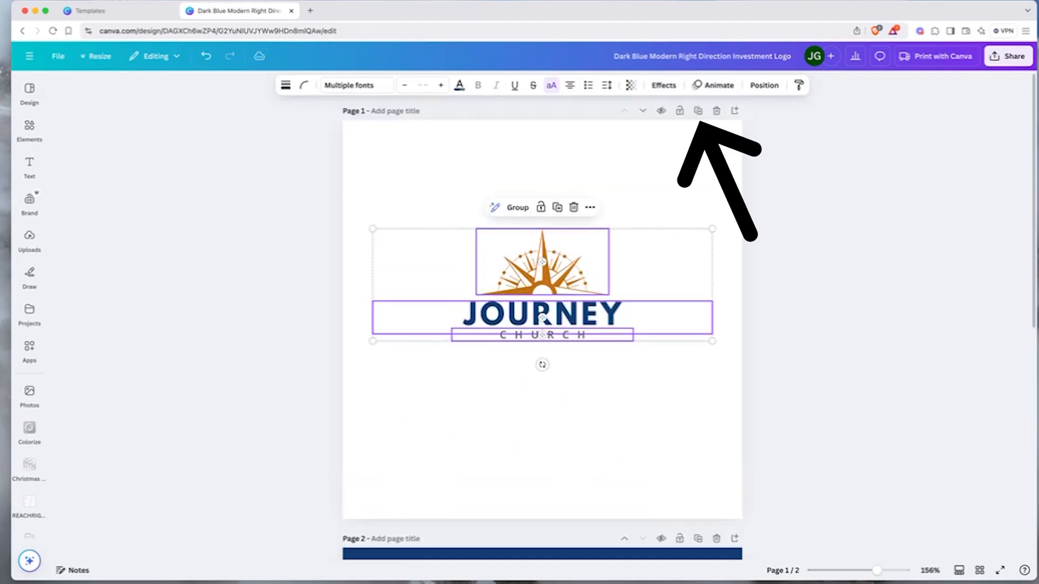
click(698, 111)
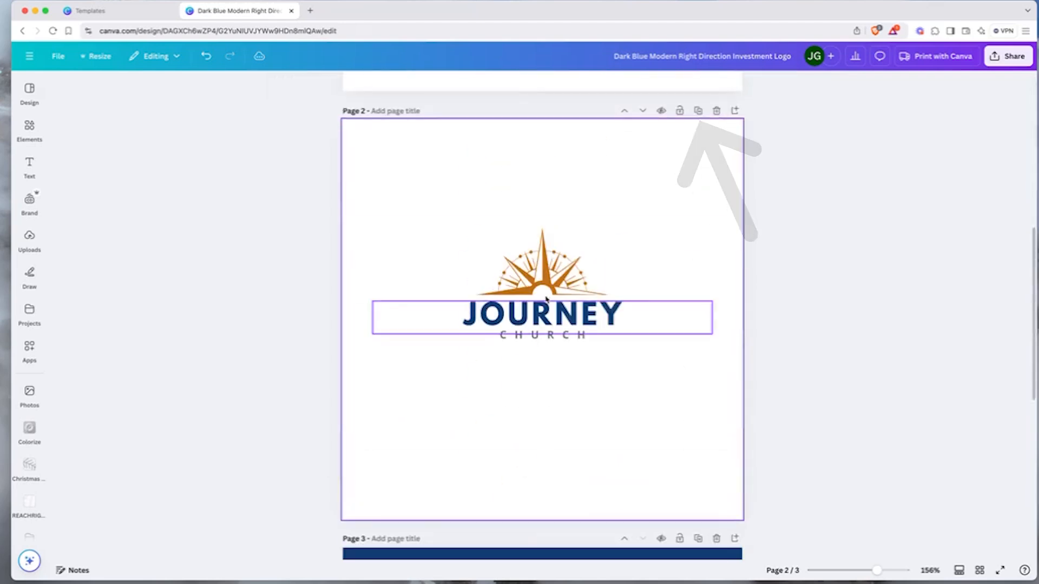
Step: Recolor the JOURNEY text, CHURCH text and compass graphic on page 2 black
click(459, 82)
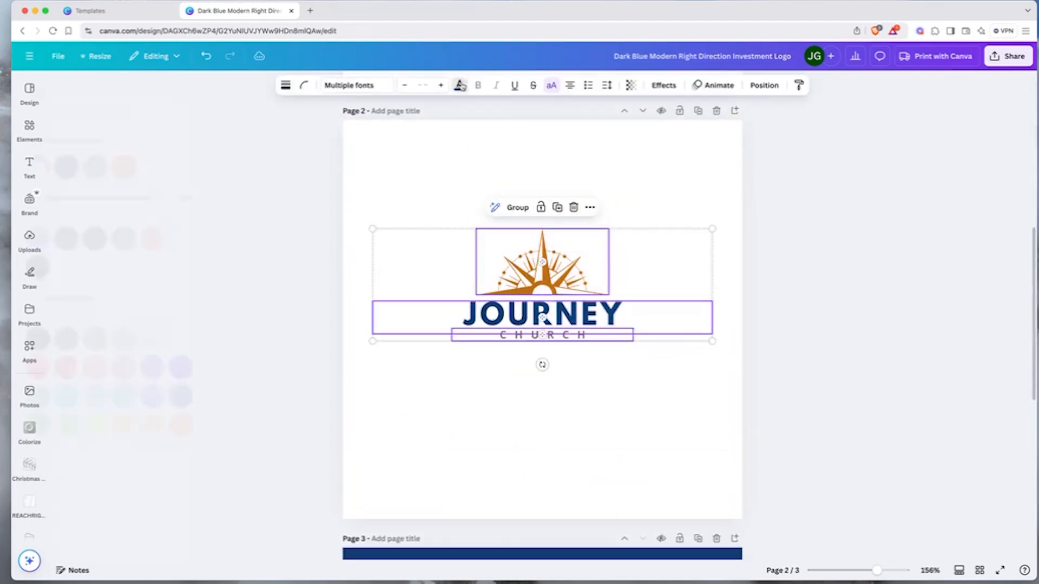
click(65, 339)
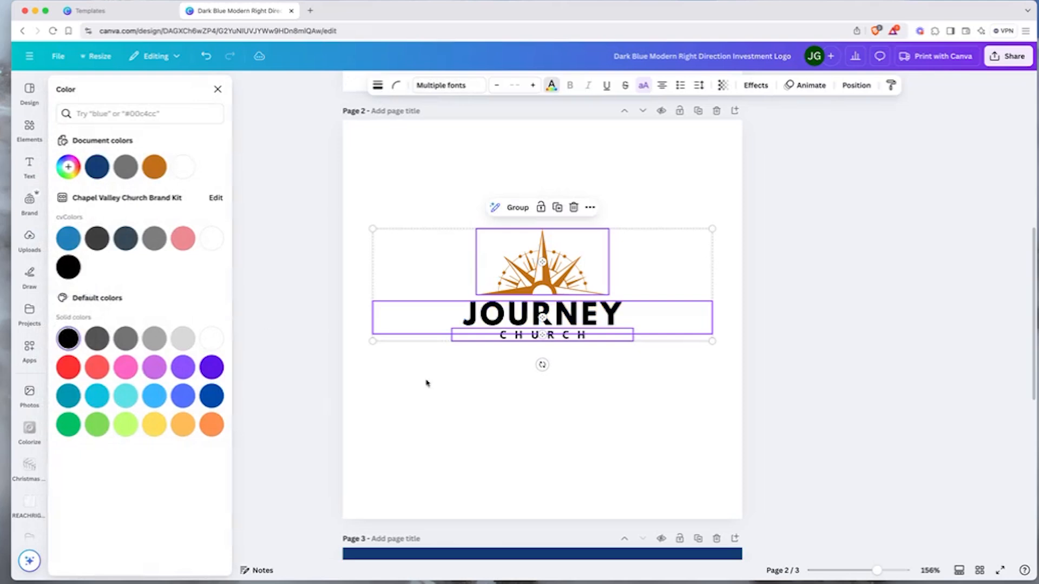
click(496, 474)
click(541, 278)
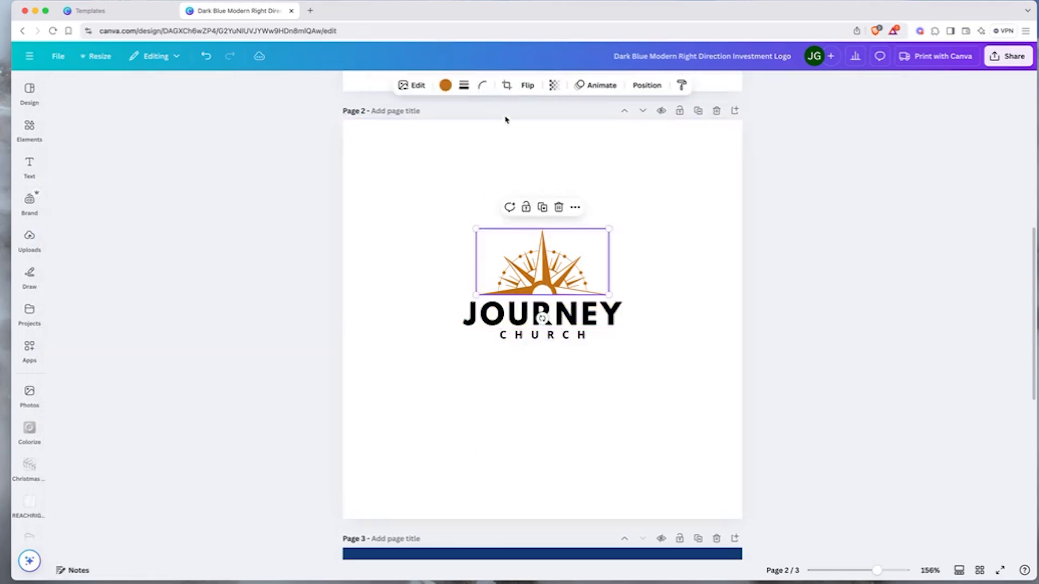
click(443, 84)
click(68, 338)
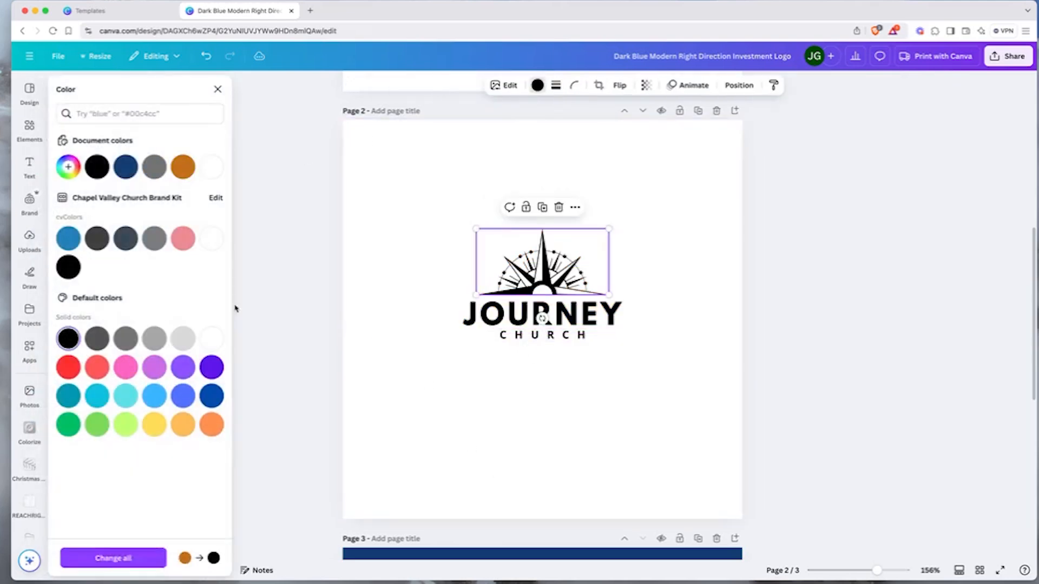
click(383, 287)
Step: Download only page 1 with the color logo as a PNG at size 1 (500 × 500 px)
scroll(532, 317, up, 8)
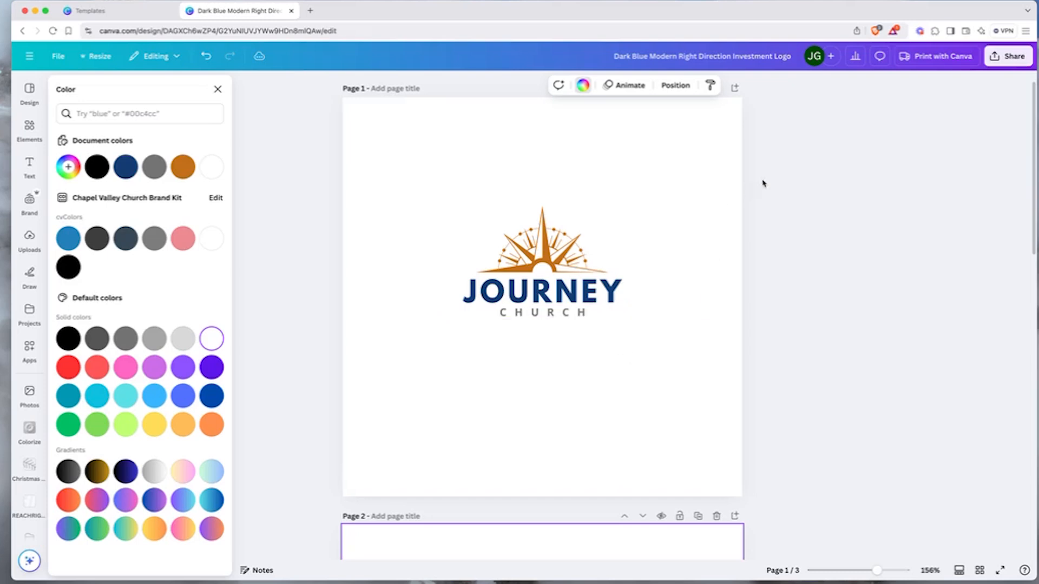
click(1003, 61)
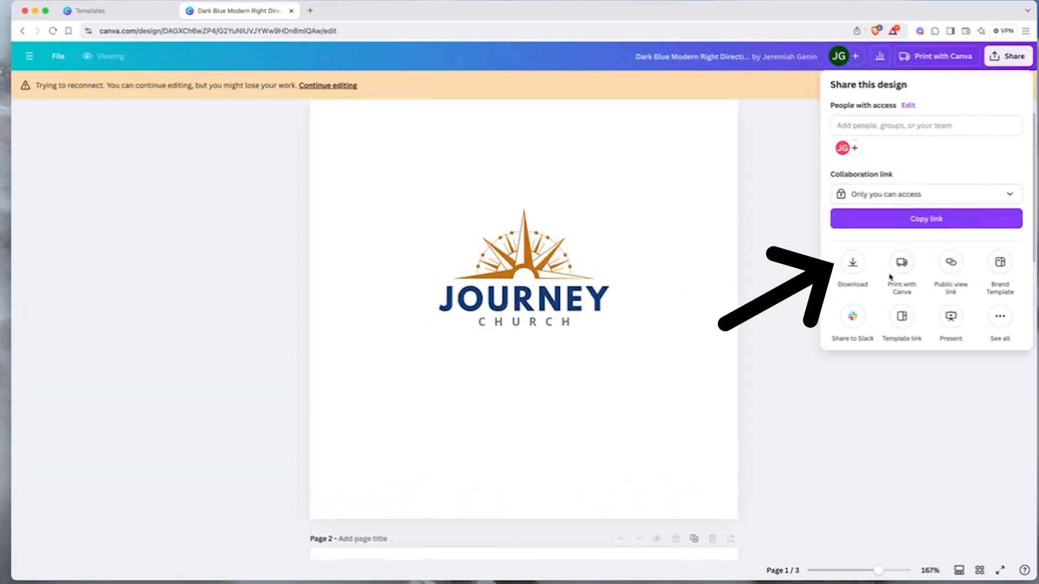
click(852, 263)
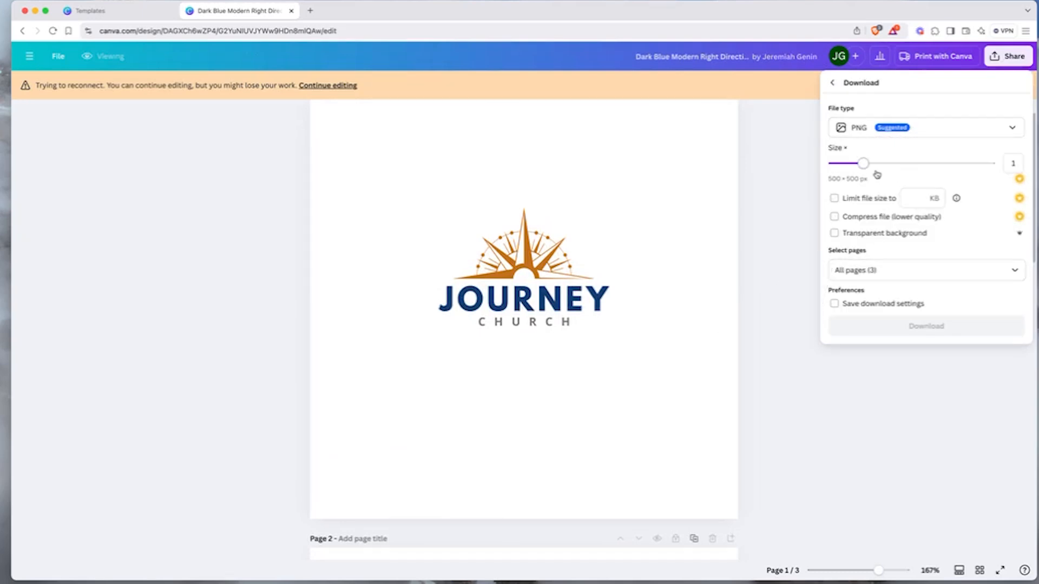
mouse_move(870, 170)
mouse_down()
mouse_move(955, 167)
mouse_move(863, 169)
mouse_up()
click(837, 270)
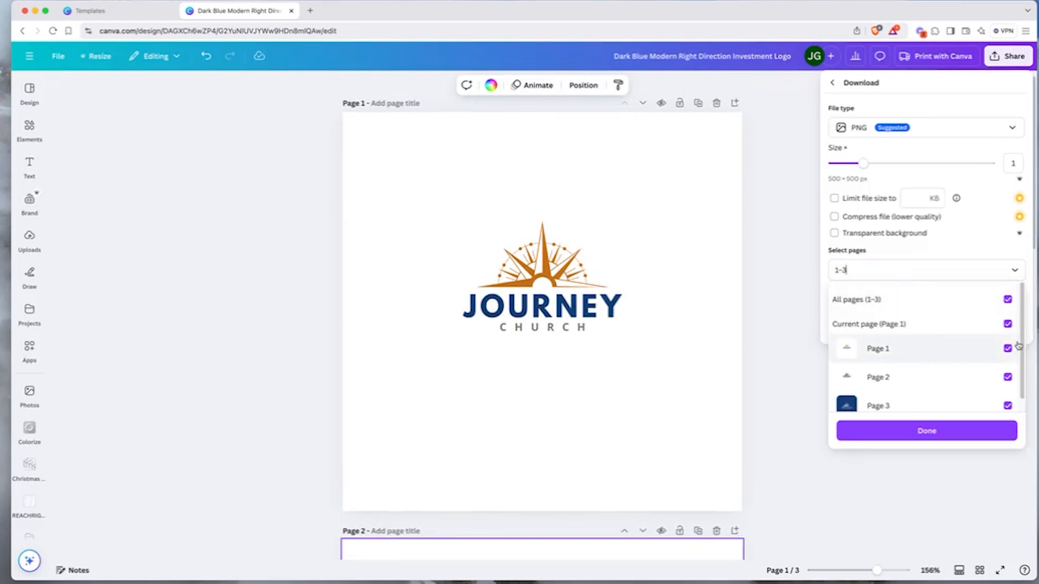
click(1008, 299)
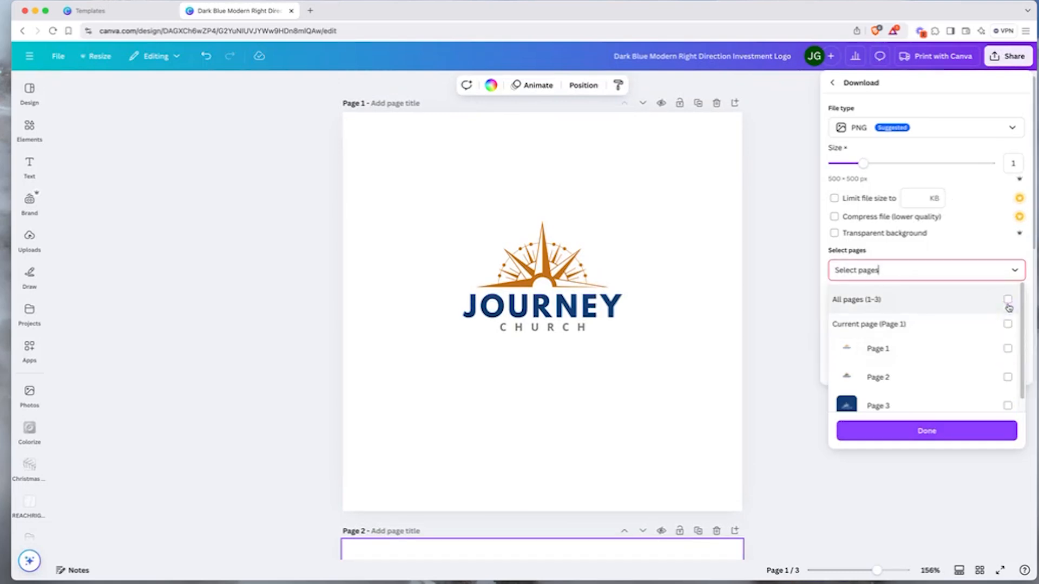
click(1008, 350)
click(958, 432)
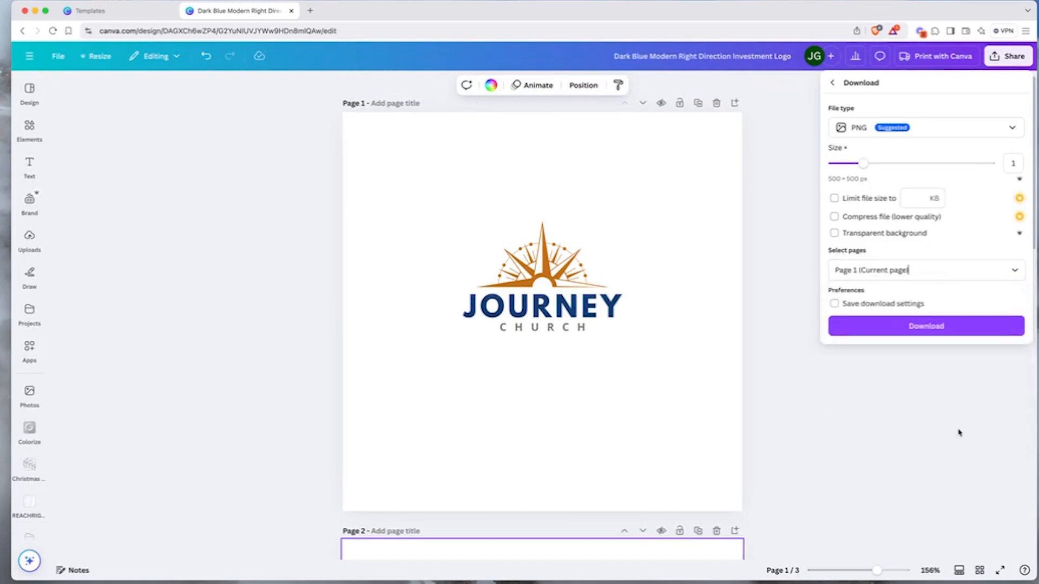
click(920, 331)
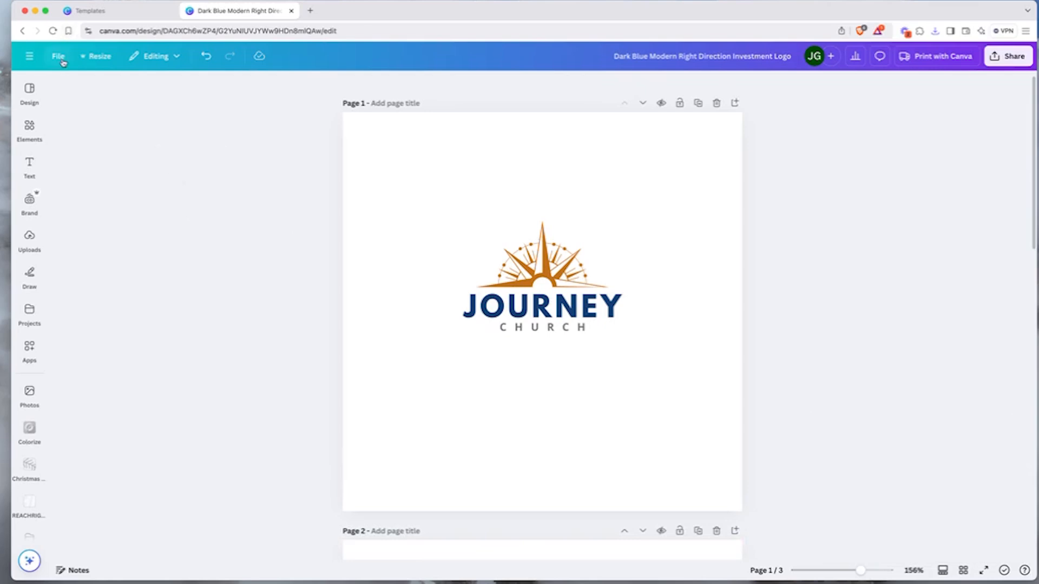
click(60, 58)
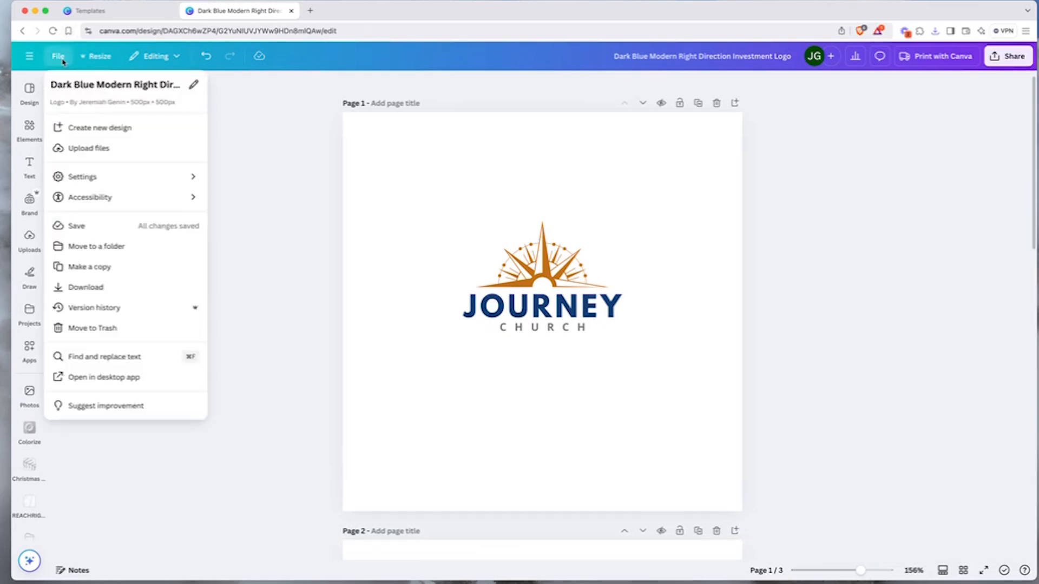
click(204, 129)
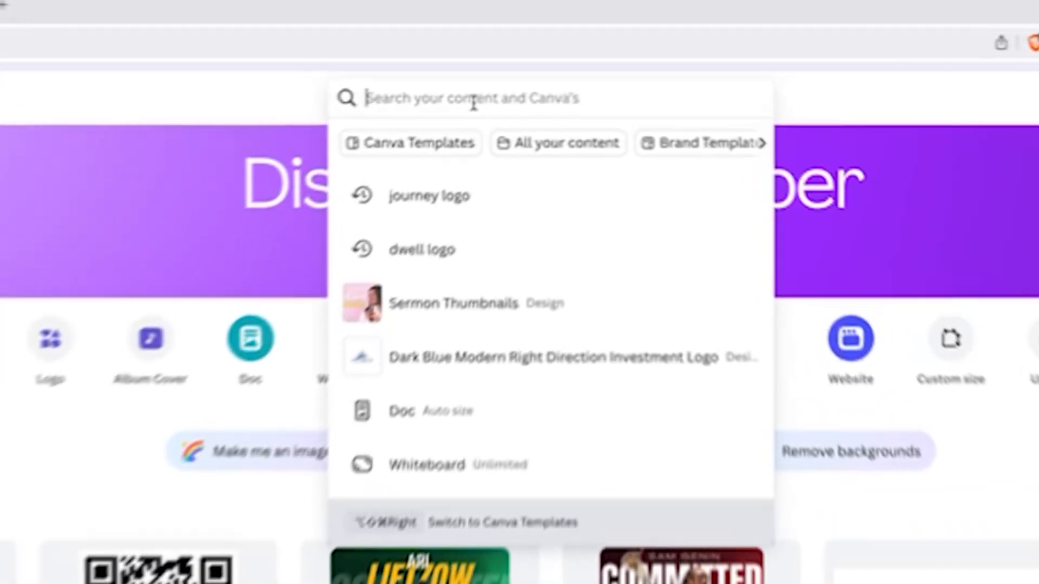
Step: Search Canva's content for "community church logo"
text(com)
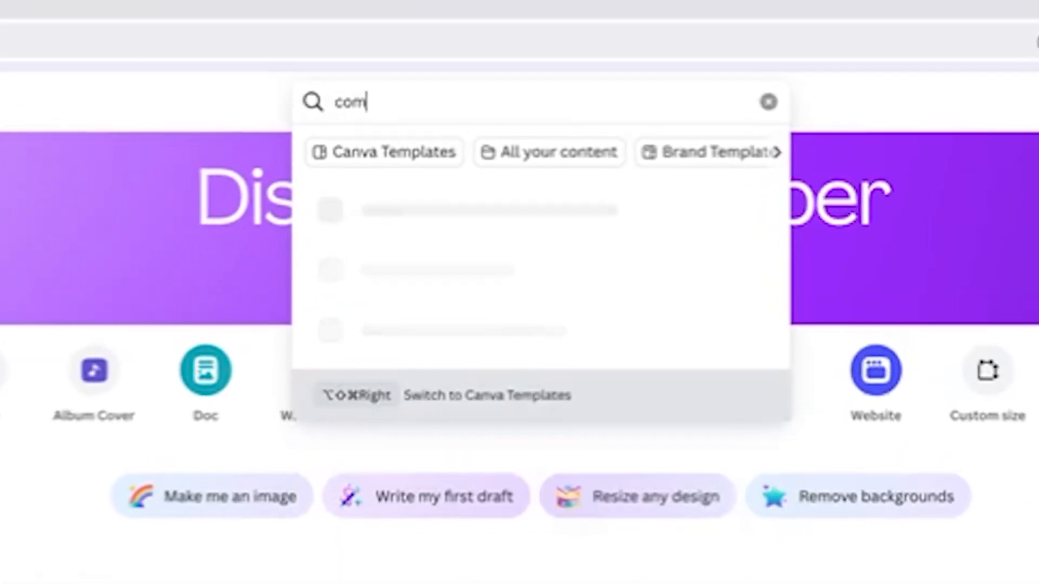
text(munity church)
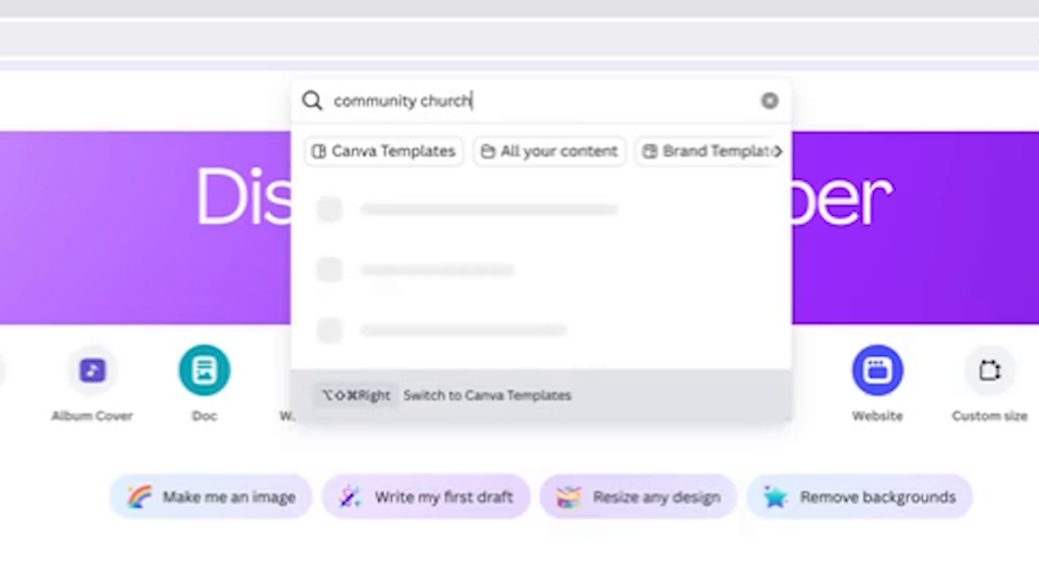
key(Return)
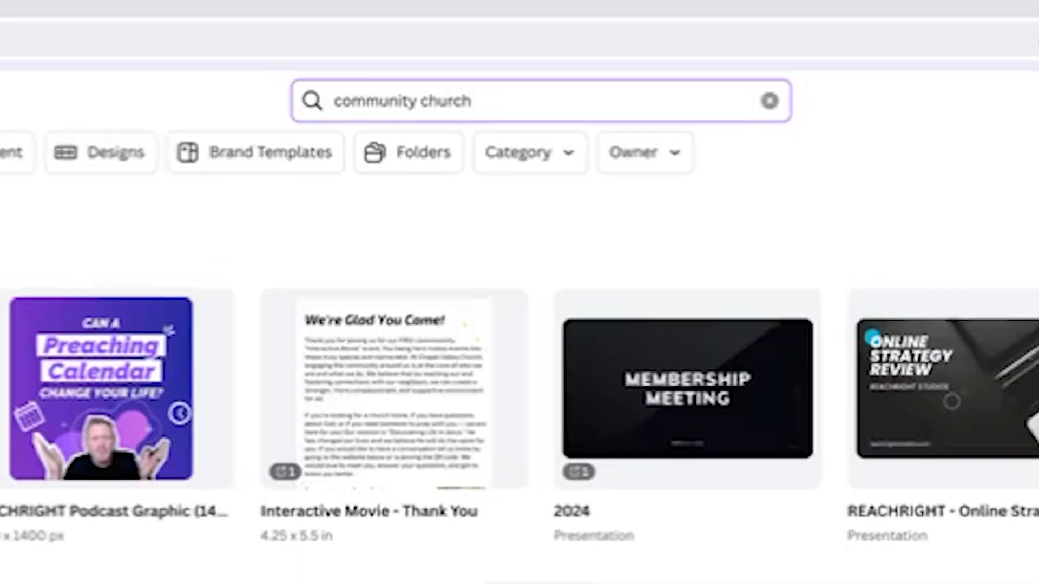
text(logo)
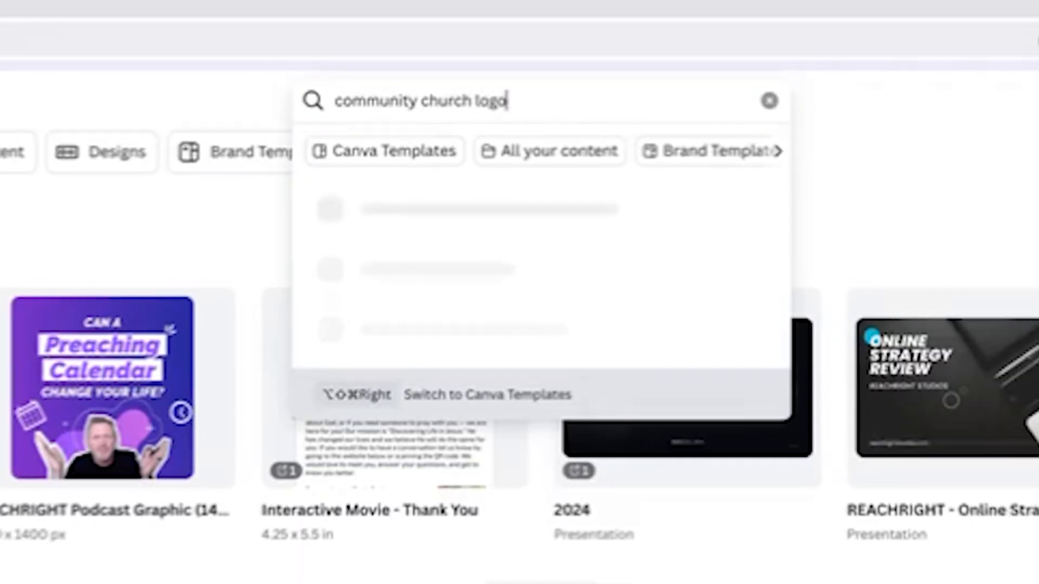
key(Return)
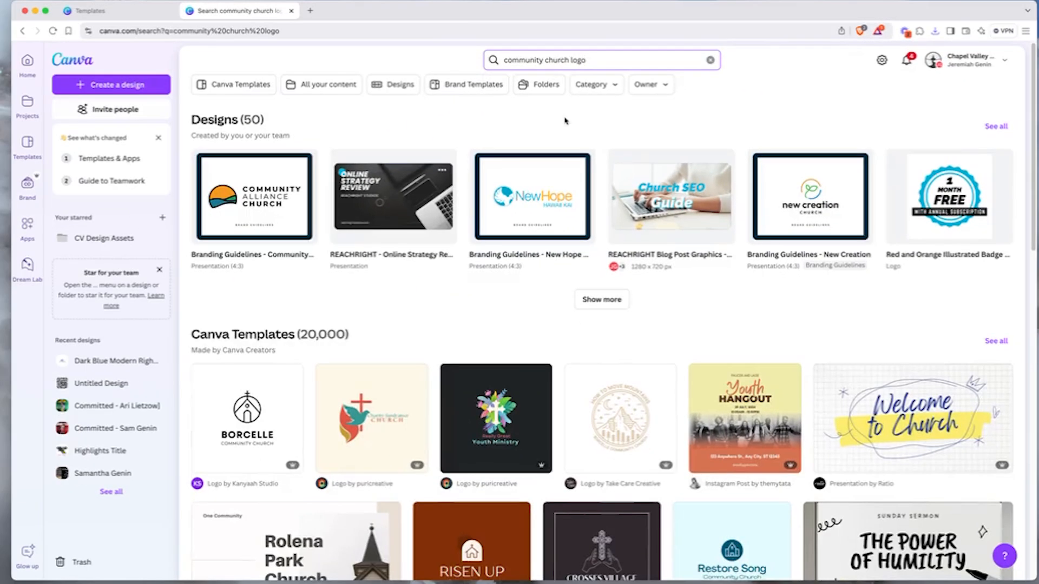
Step: Open the dark Crosses Village Church logo template from the Canva Templates results for customizing
scroll(619, 349, down, 1)
scroll(619, 349, down, 3)
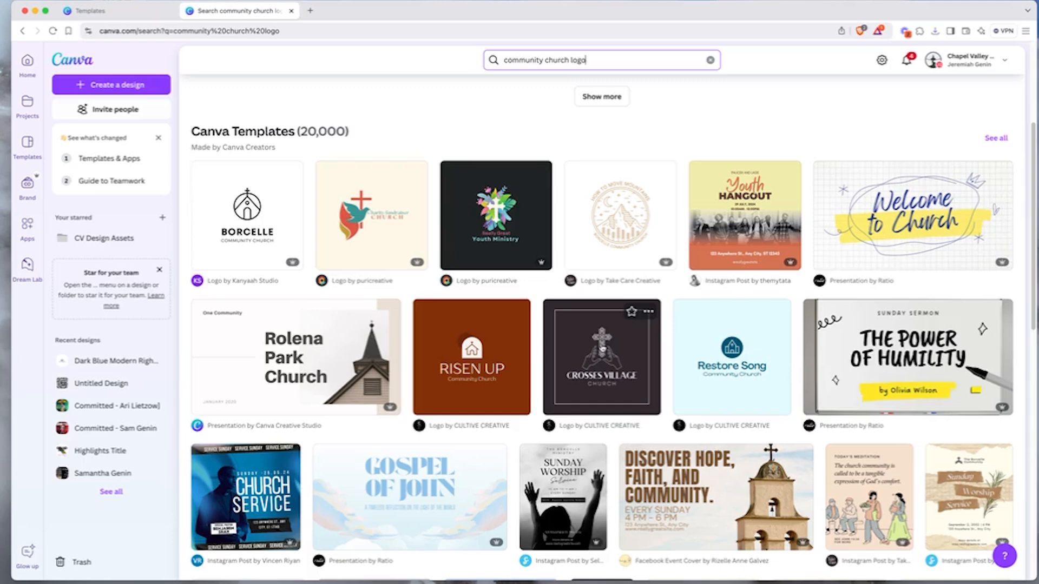
click(600, 349)
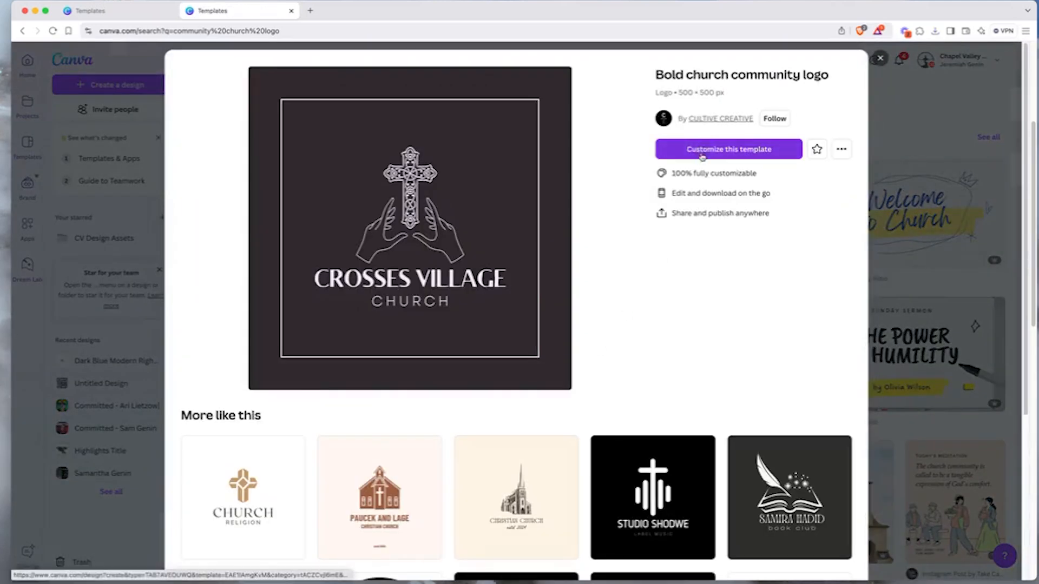
click(702, 154)
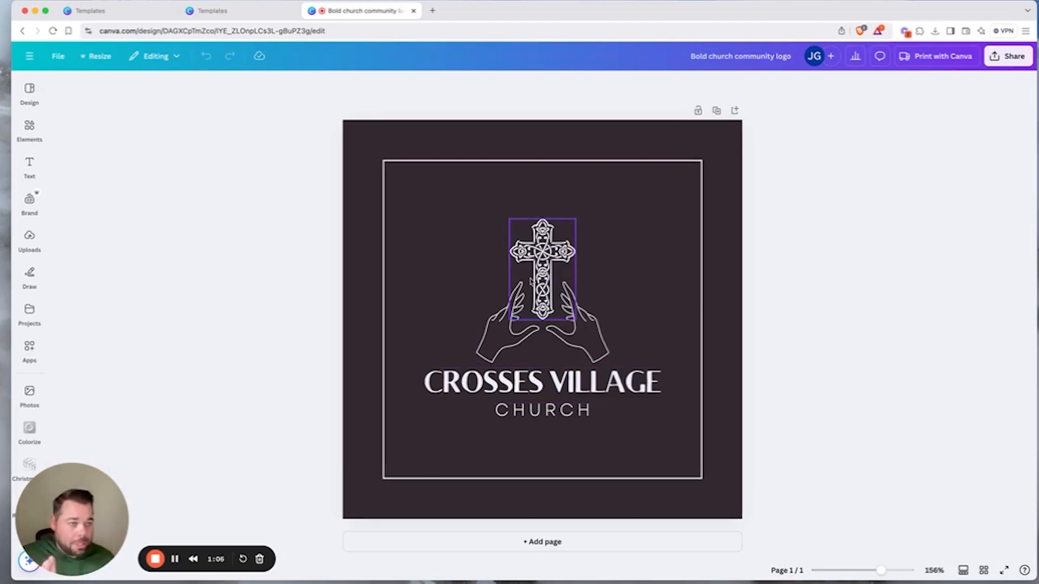
Step: Delete the praying hands graphic and move the cross down toward the church name
click(513, 336)
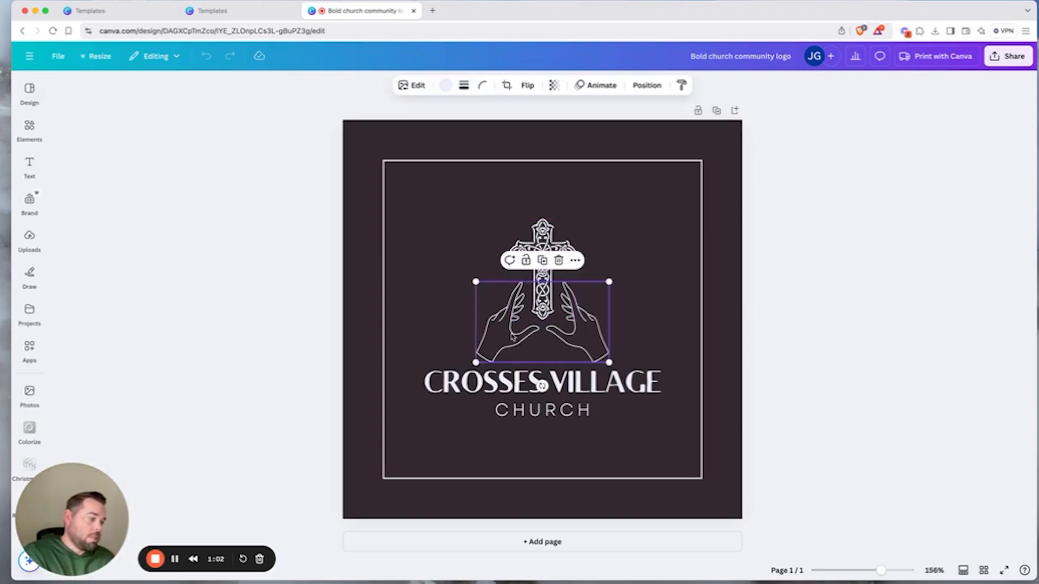
key(Delete)
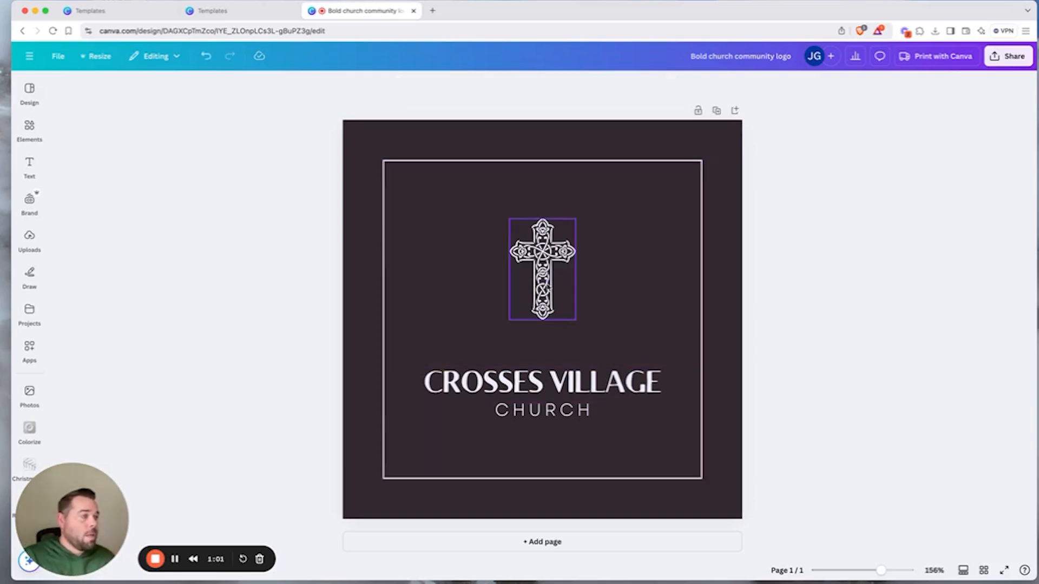
drag(542, 271, 542, 294)
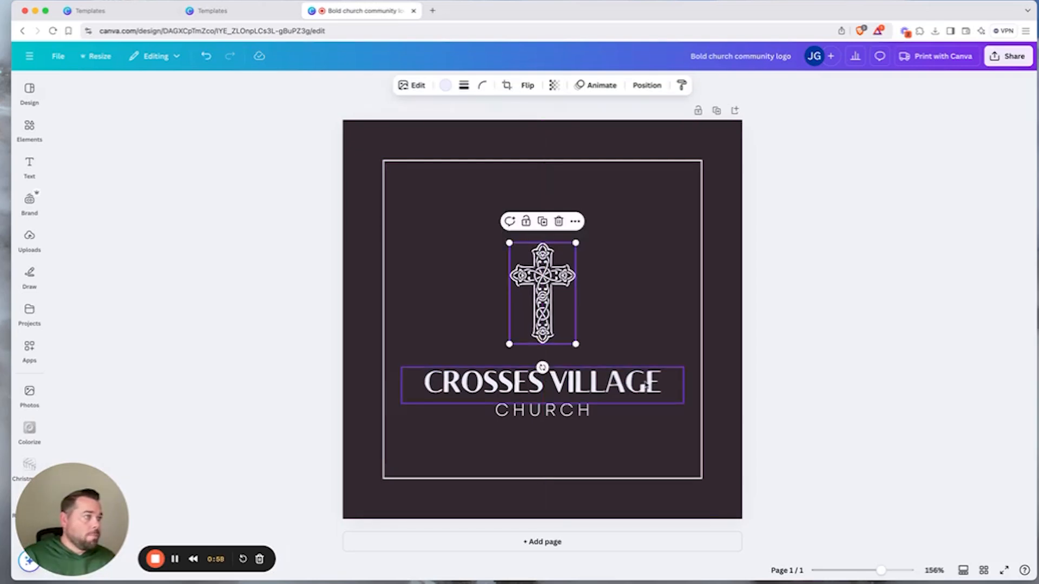
Step: Replace the CROSSES VILLAGE text with FIRST COMMUNITY
click(615, 390)
click(614, 388)
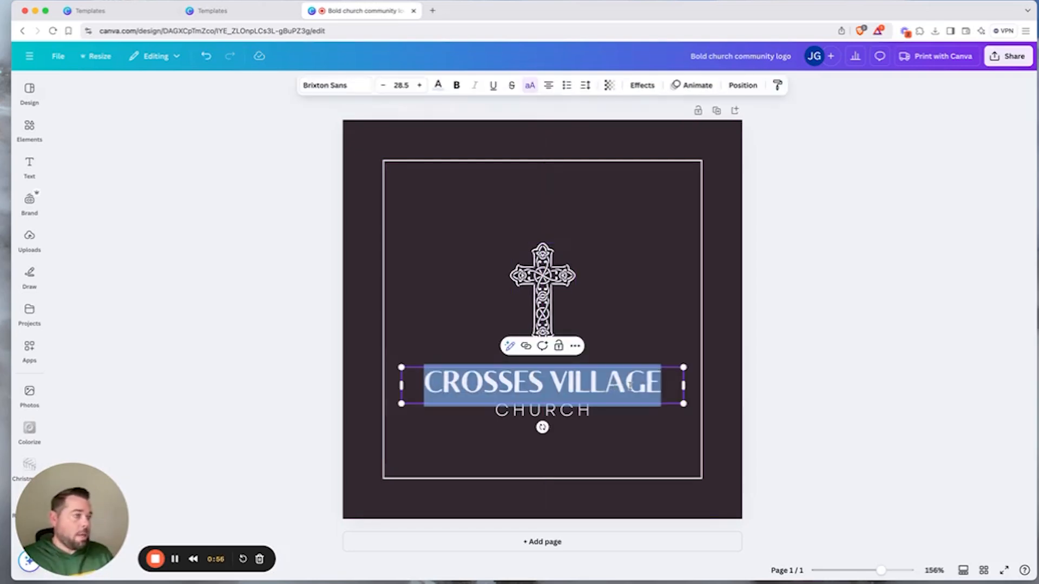
text(FIRST COMM)
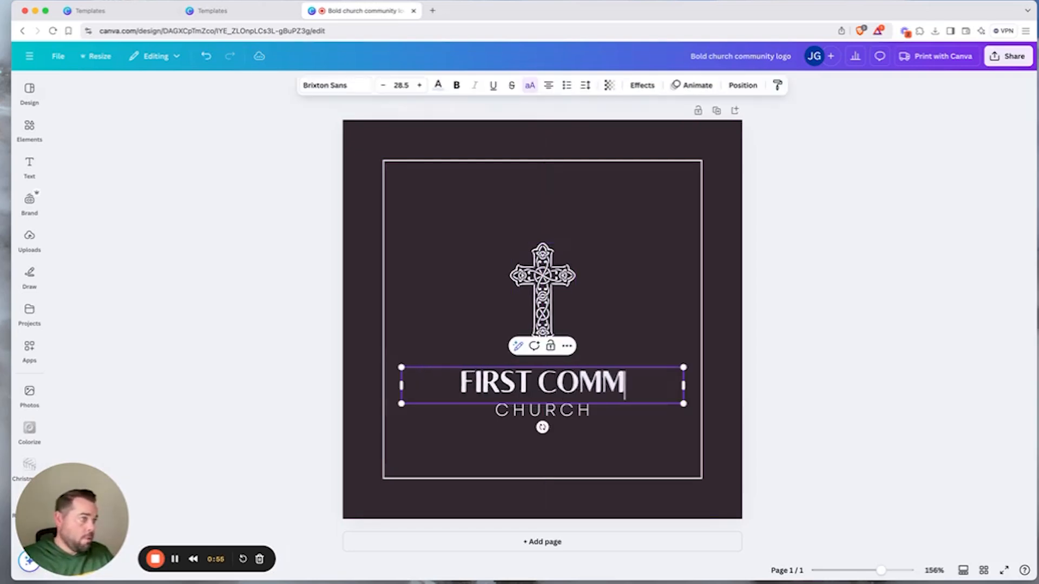
text(UNITY)
click(911, 380)
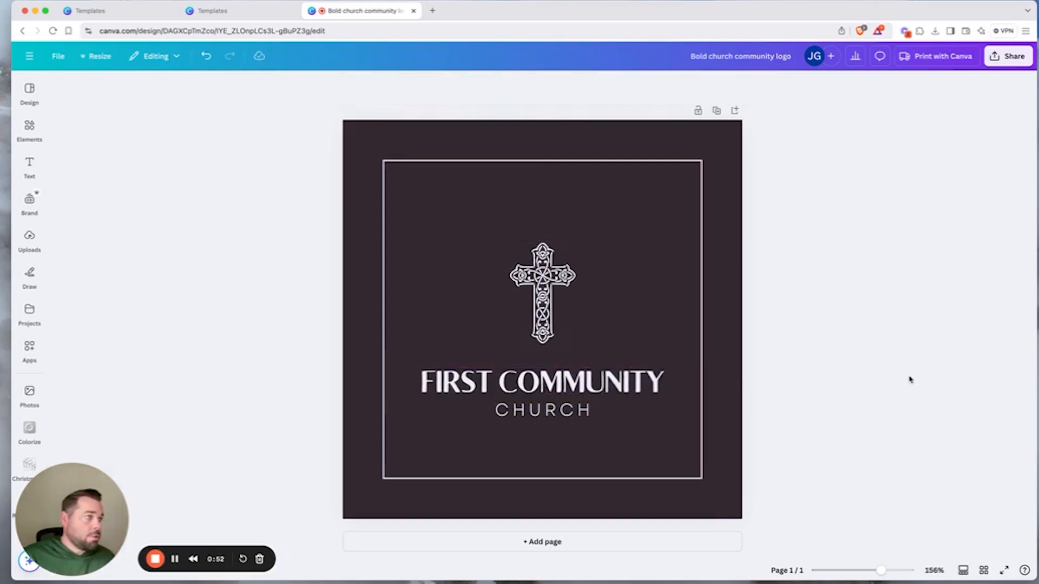
Step: Move the cross closer to the church name and shift the cross and both text lines up together within the frame
drag(546, 312, 546, 324)
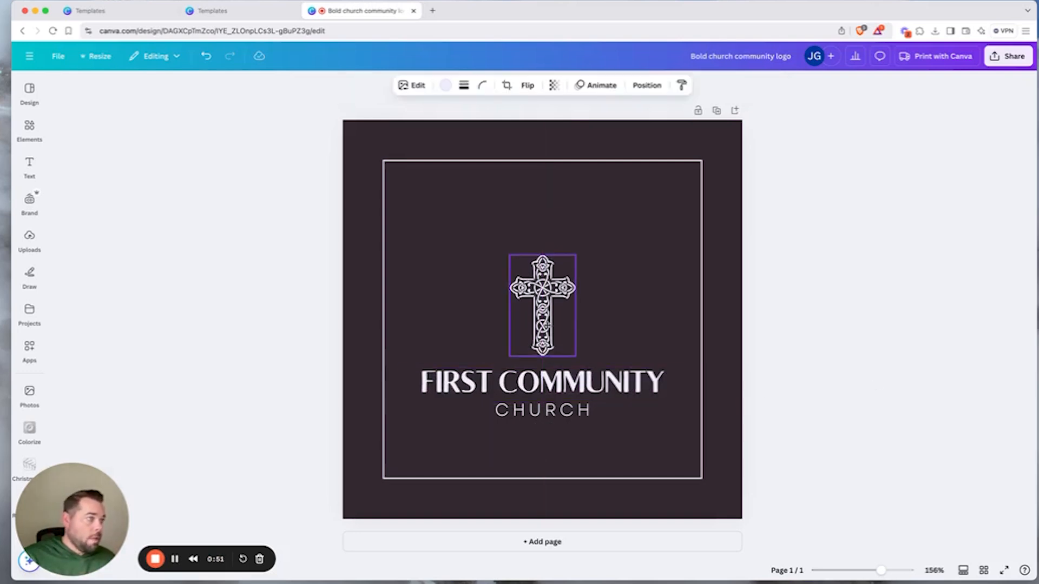
click(829, 363)
click(559, 400)
shift+click(559, 397)
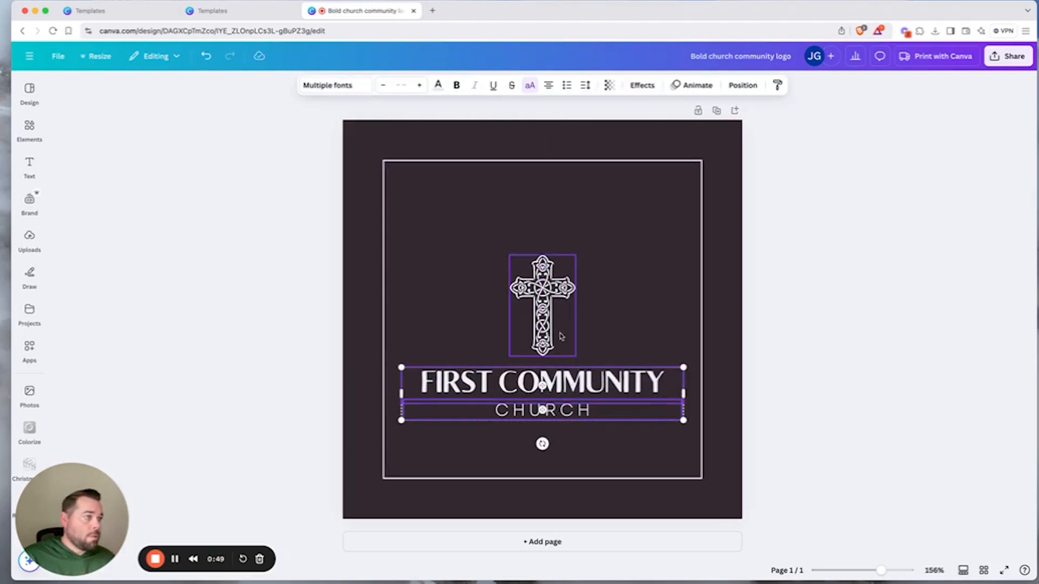
shift+click(557, 332)
drag(557, 331, 552, 310)
click(719, 387)
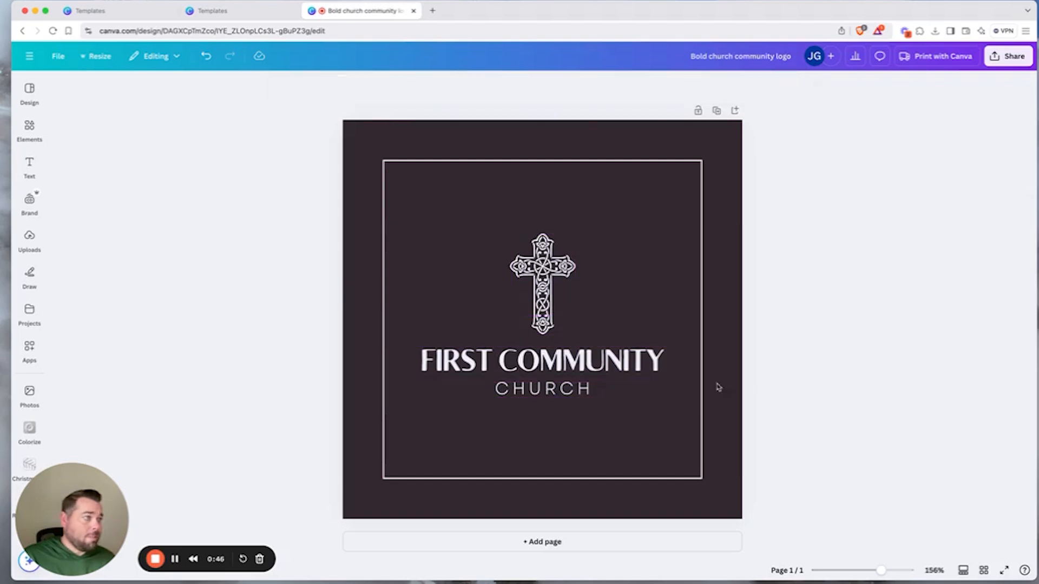
Step: Set the FIRST COMMUNITY text to the Lora font at size 25.5 so it fits on one line
click(613, 372)
click(324, 85)
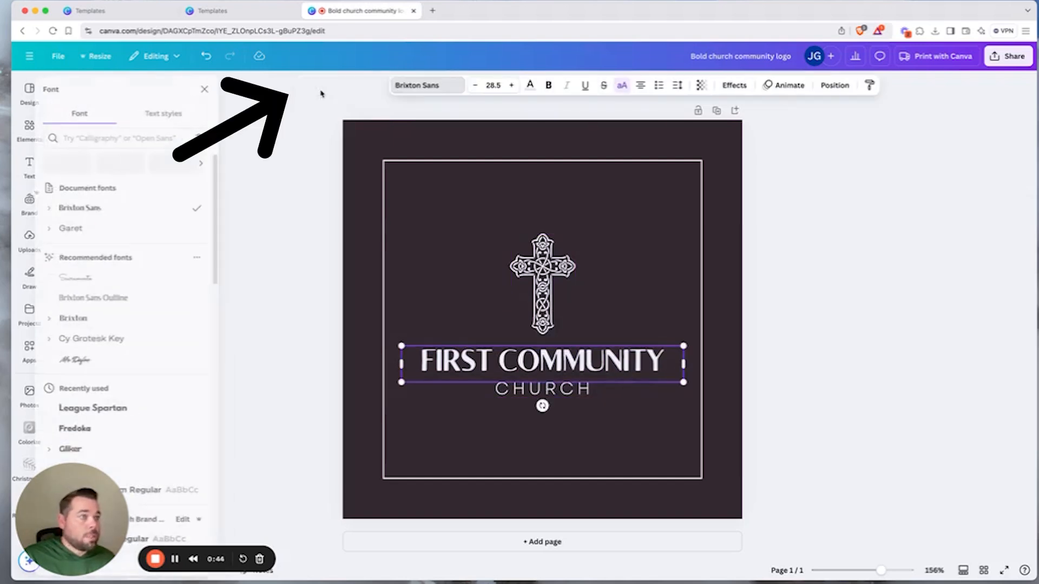
scroll(174, 346, down, 1)
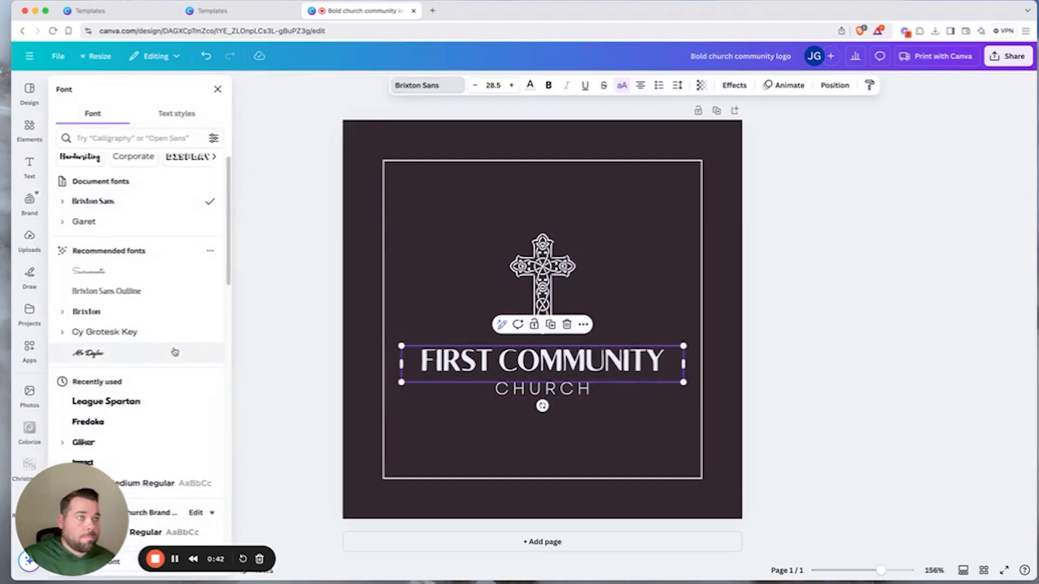
scroll(175, 352, down, 15)
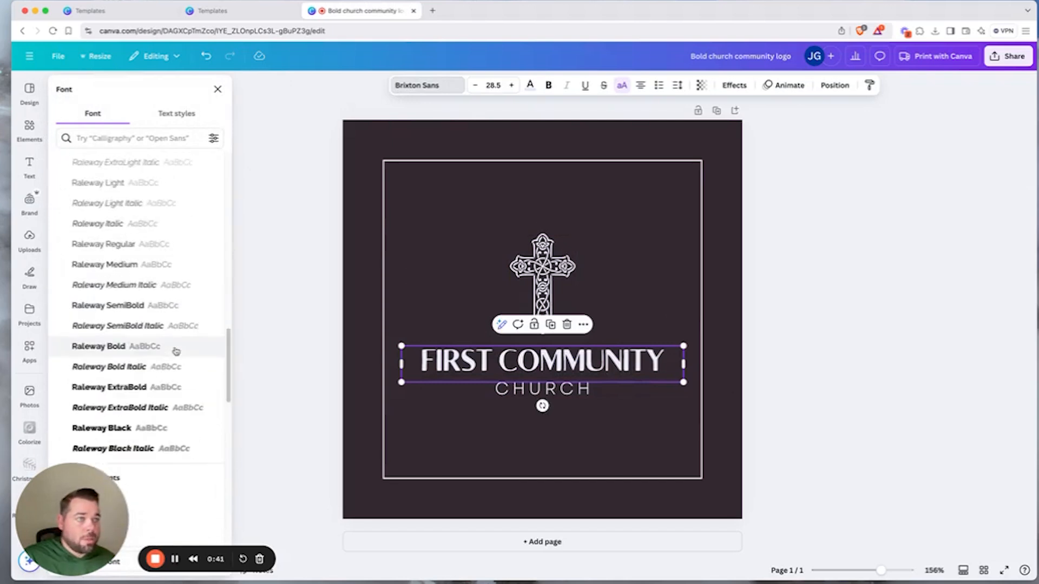
scroll(176, 352, down, 10)
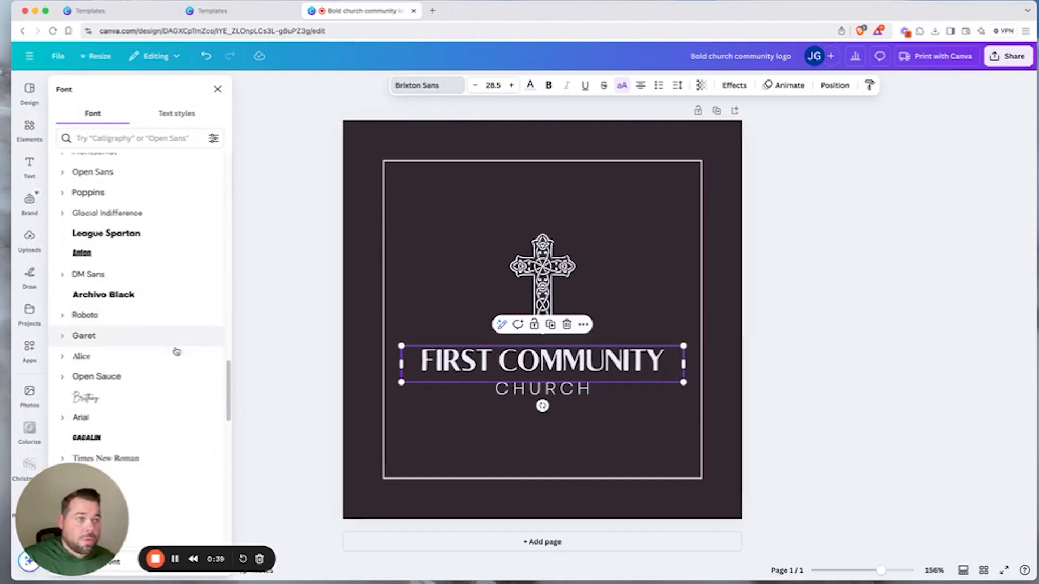
scroll(176, 352, down, 5)
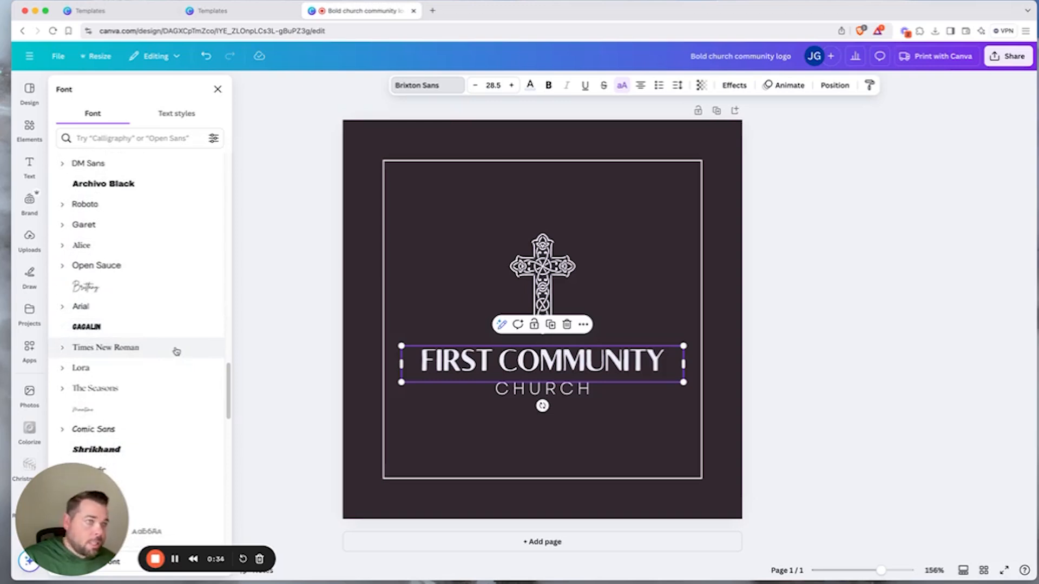
click(154, 375)
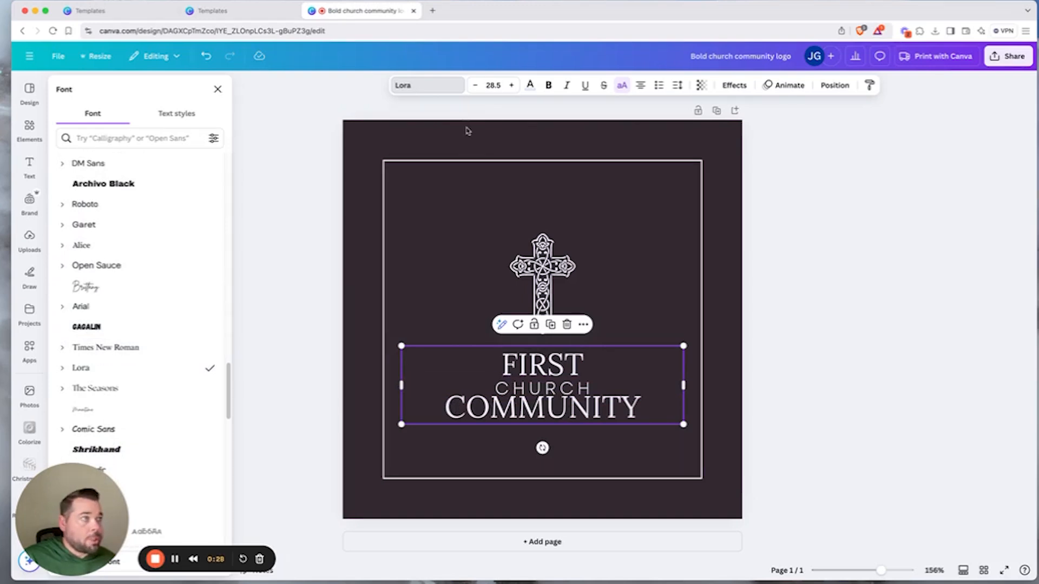
click(474, 86)
click(474, 86)
click(474, 86)
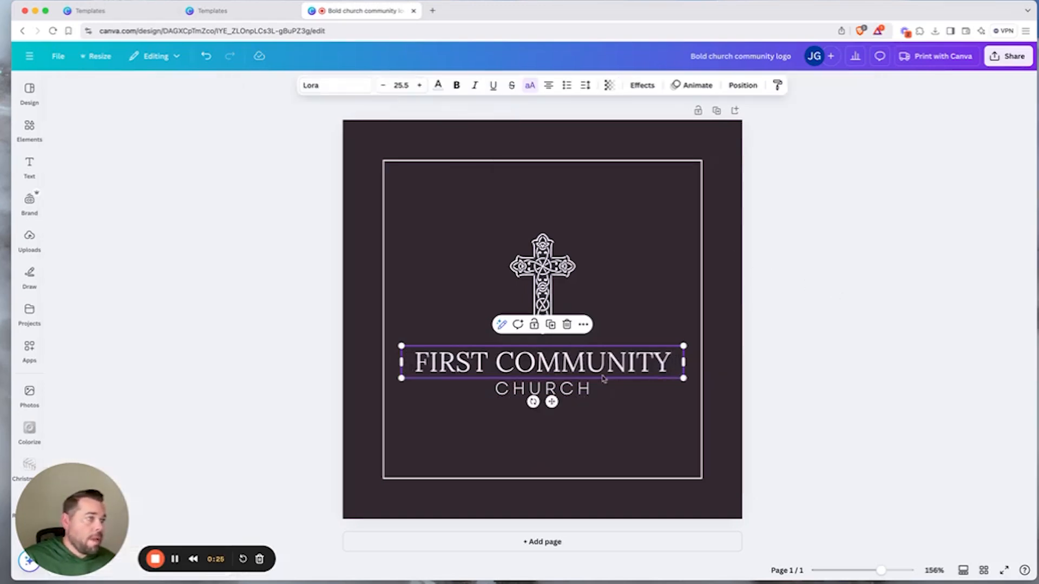
Step: Nudge the FIRST COMMUNITY and CHURCH text lines up together, slightly closer to the cross
click(583, 390)
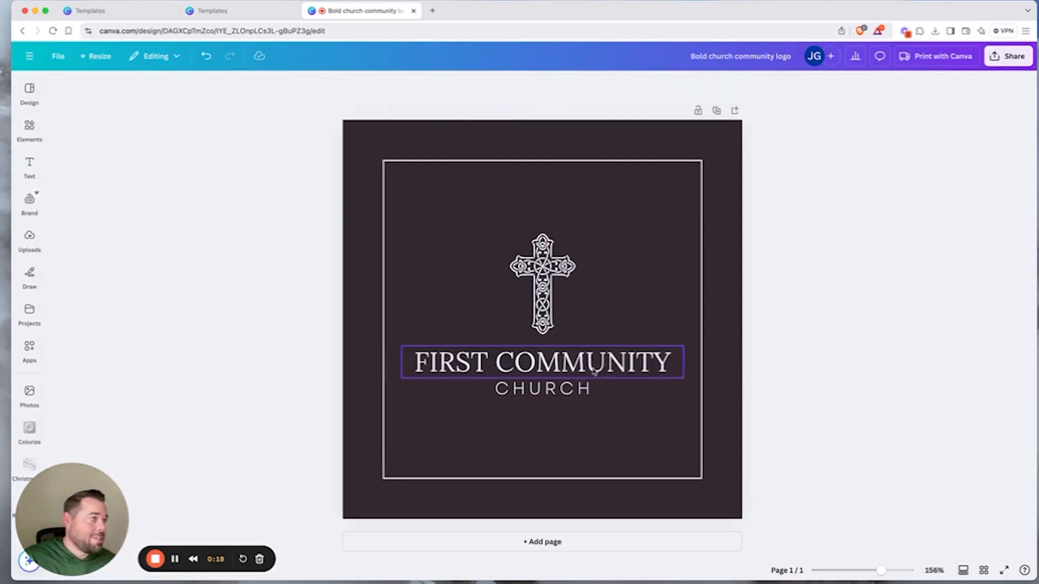
shift+click(581, 371)
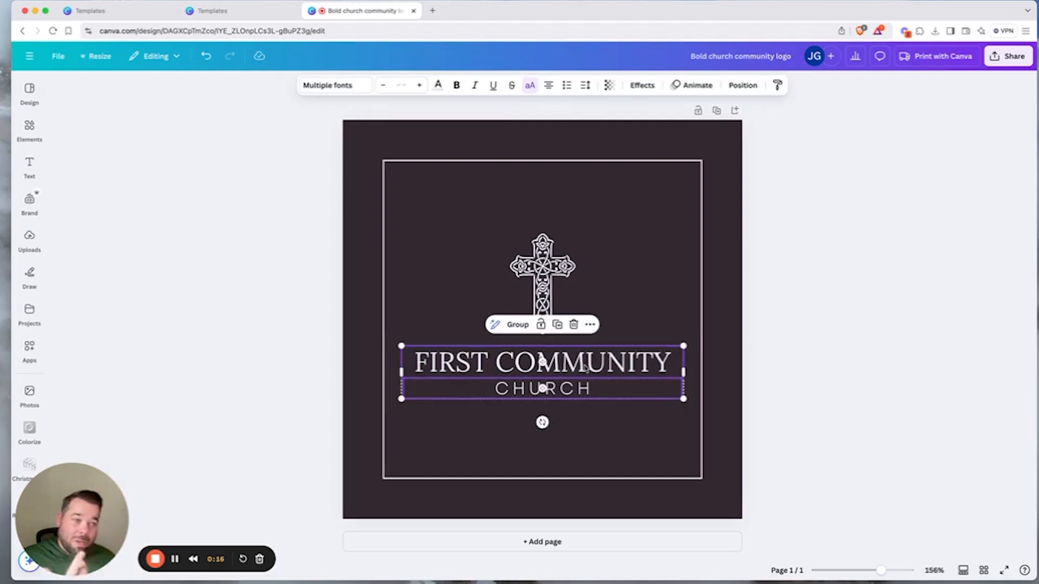
key(shift+Up)
key(Down)
key(Down)
key(Down)
key(Down)
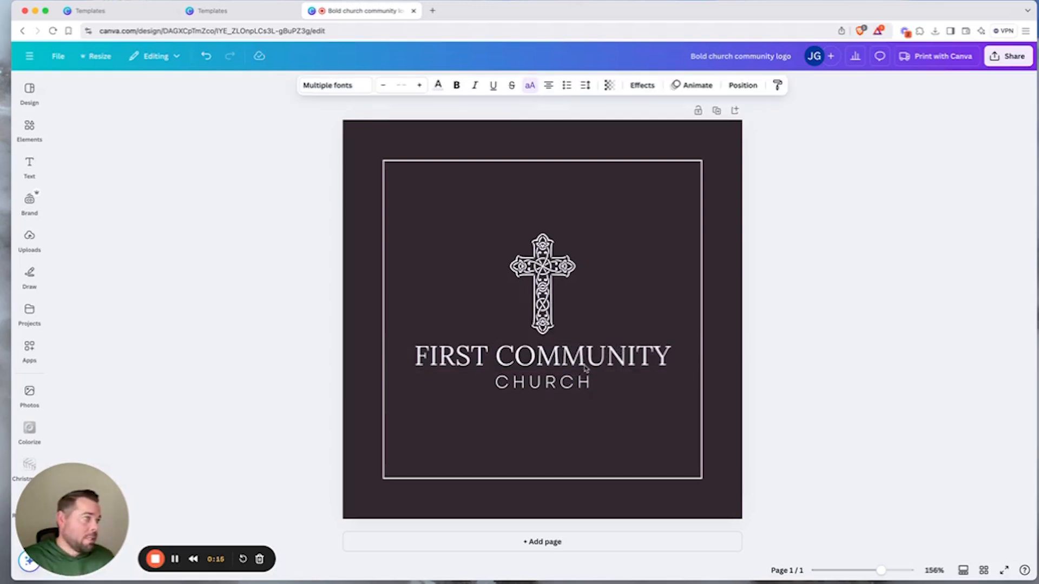
click(855, 357)
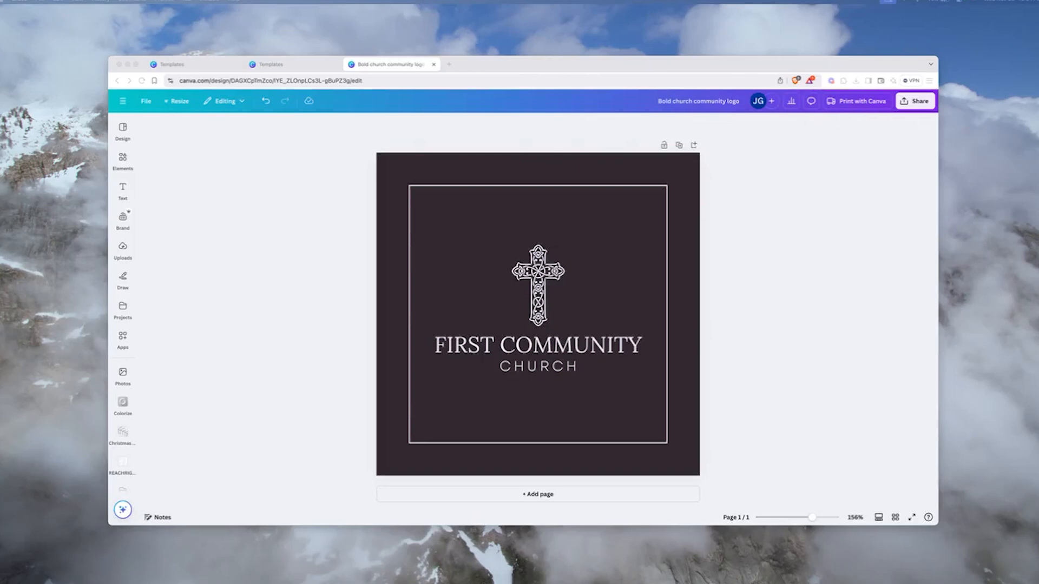
Step: Delete the square outline frame surrounding the cross and church name
click(411, 359)
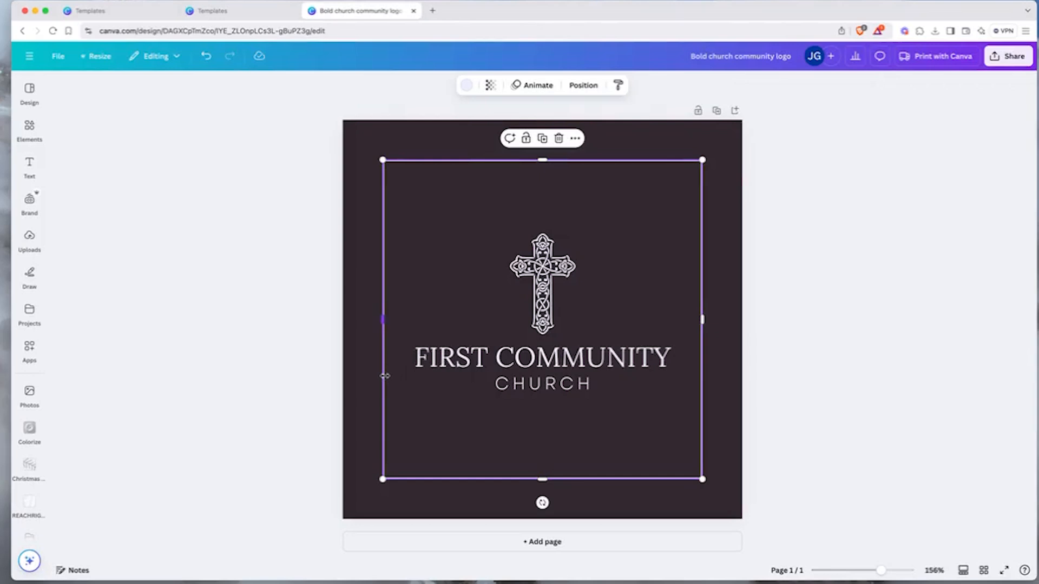
key(Delete)
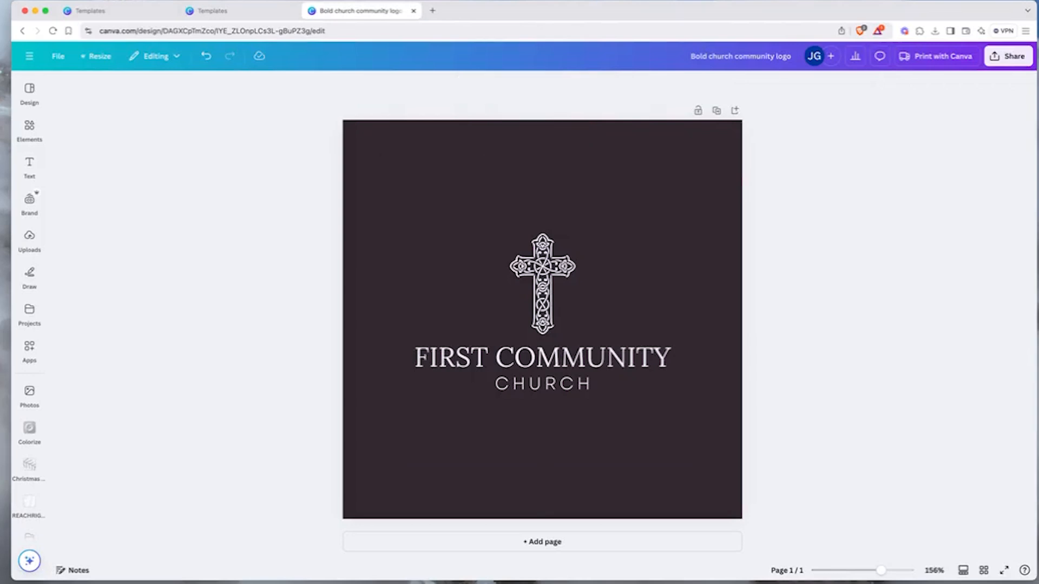
click(381, 442)
Step: Search the elements for circle and add a plain circle shape to the logo
click(29, 165)
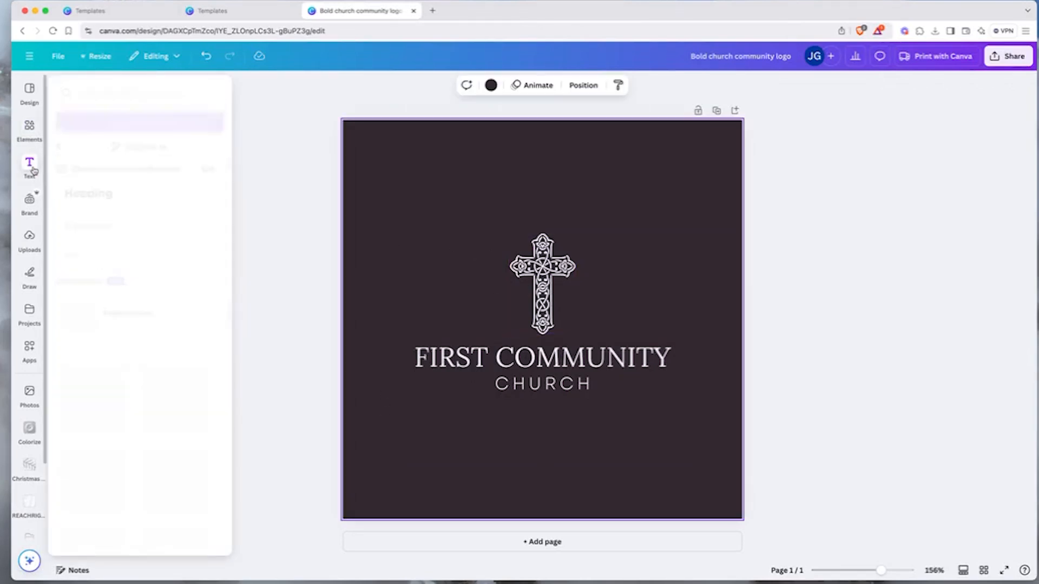
click(31, 129)
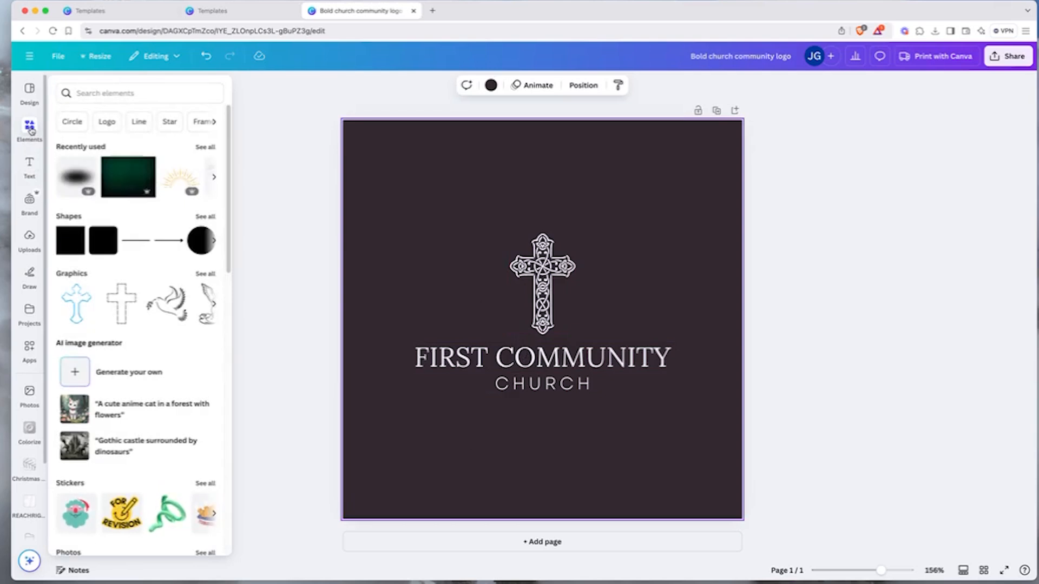
click(108, 88)
text(circle)
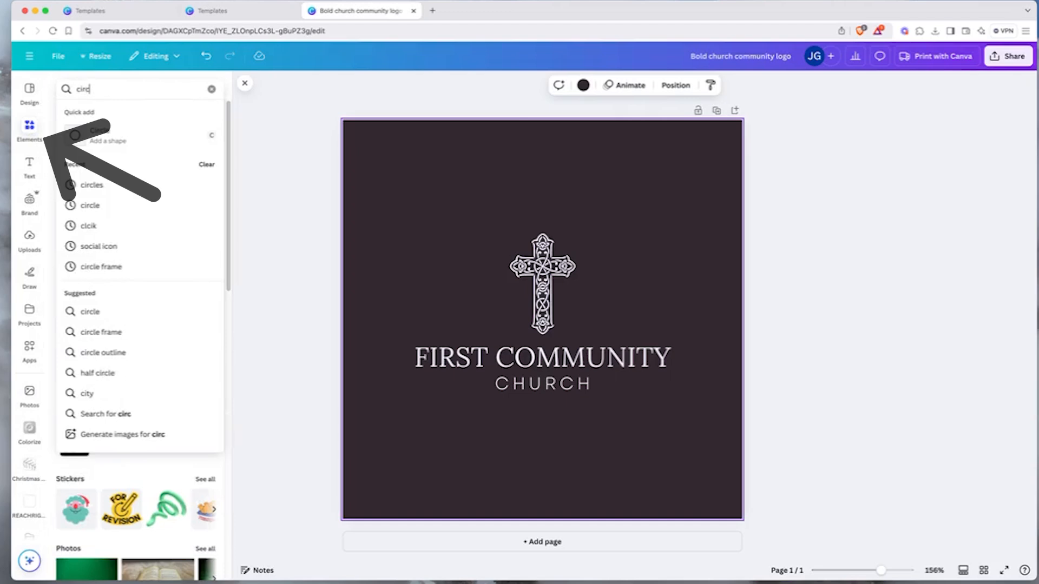
click(79, 145)
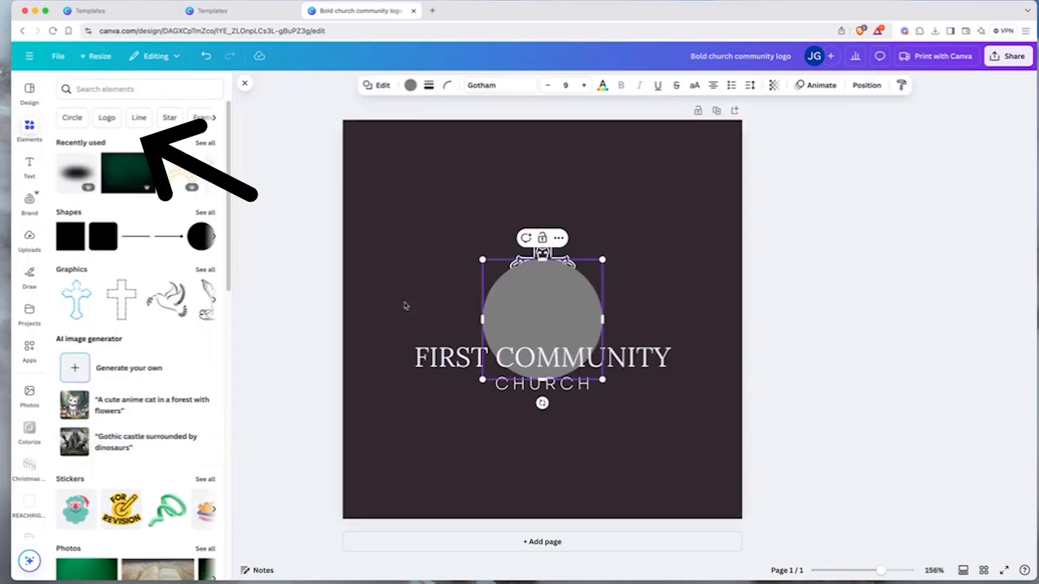
Step: Remove the circle's fill color and give it a solid border line
click(410, 85)
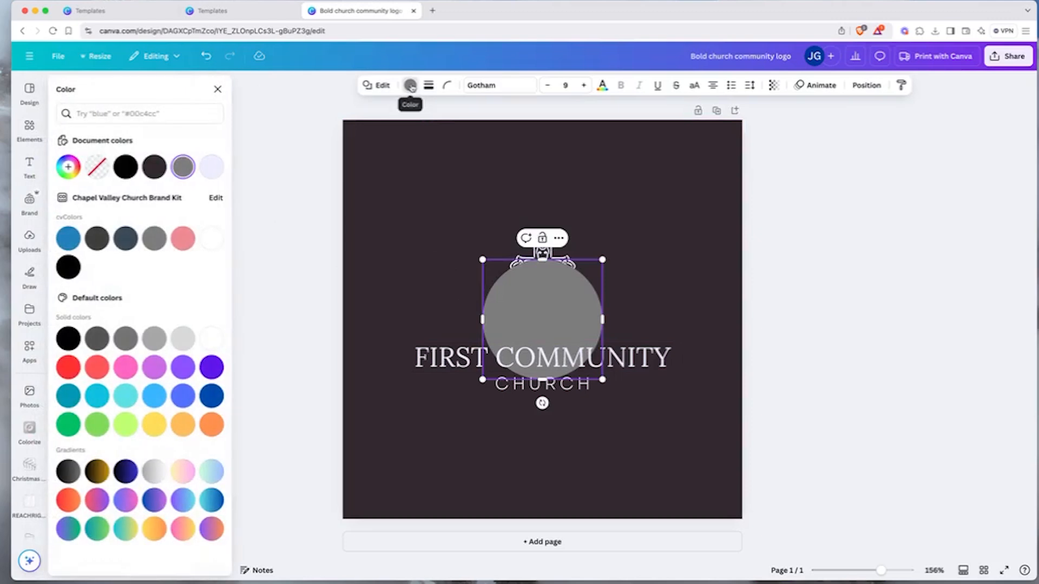
click(95, 166)
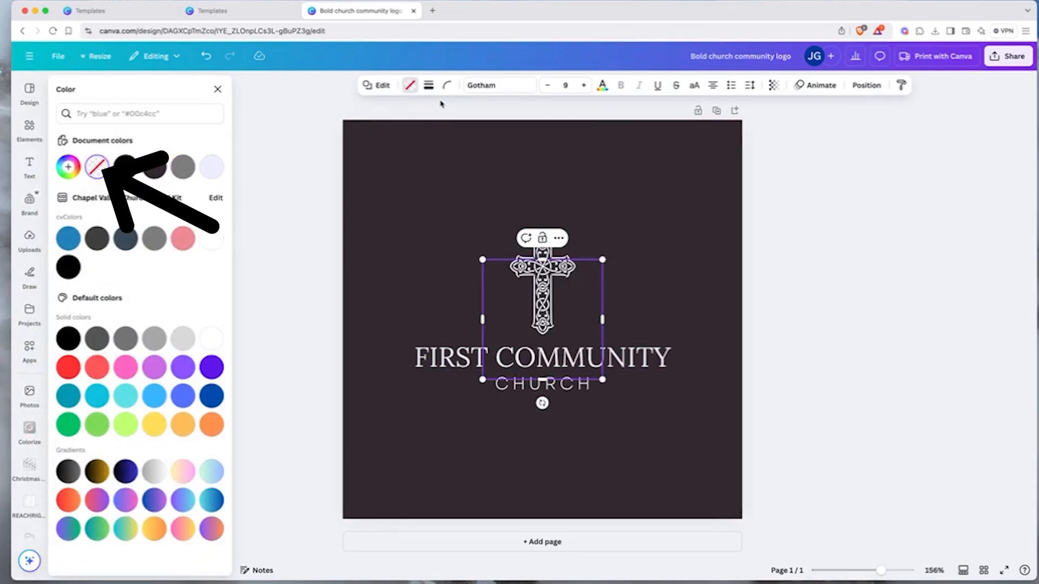
click(429, 85)
click(393, 118)
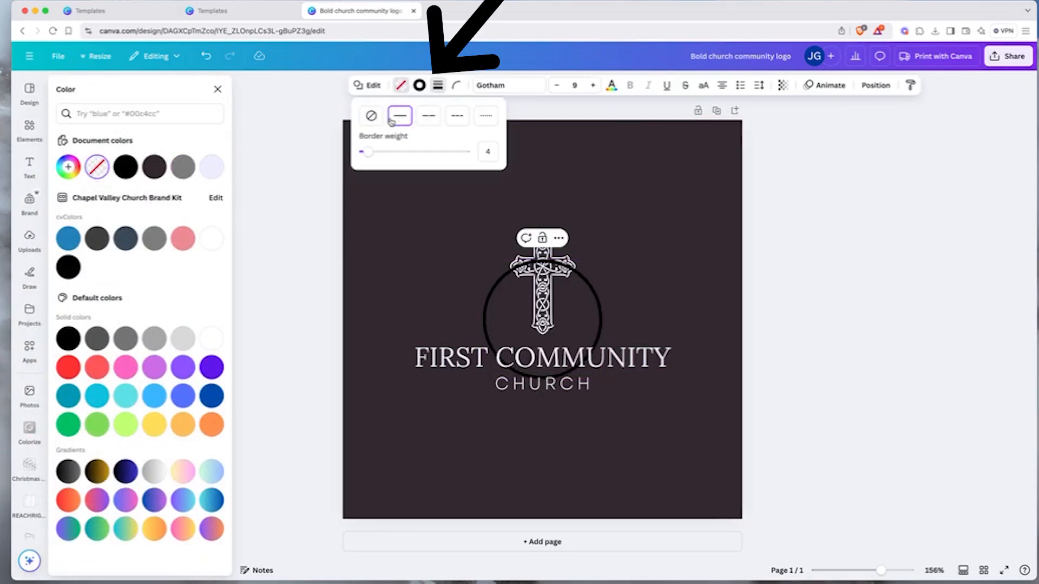
Step: Set the circle's border color to white (#ffffff) and move the circle up so it surrounds the cross
click(420, 91)
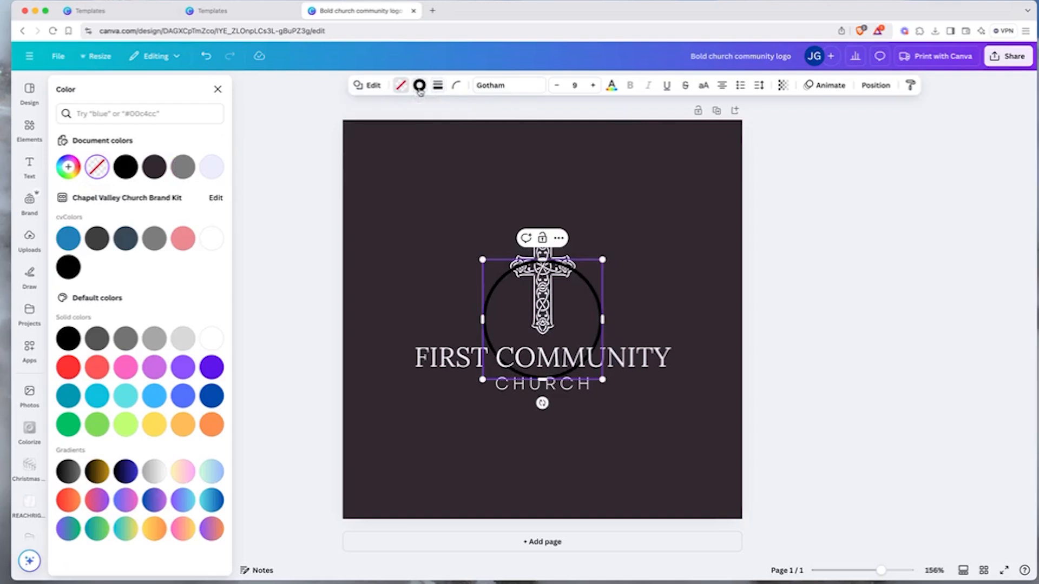
click(419, 90)
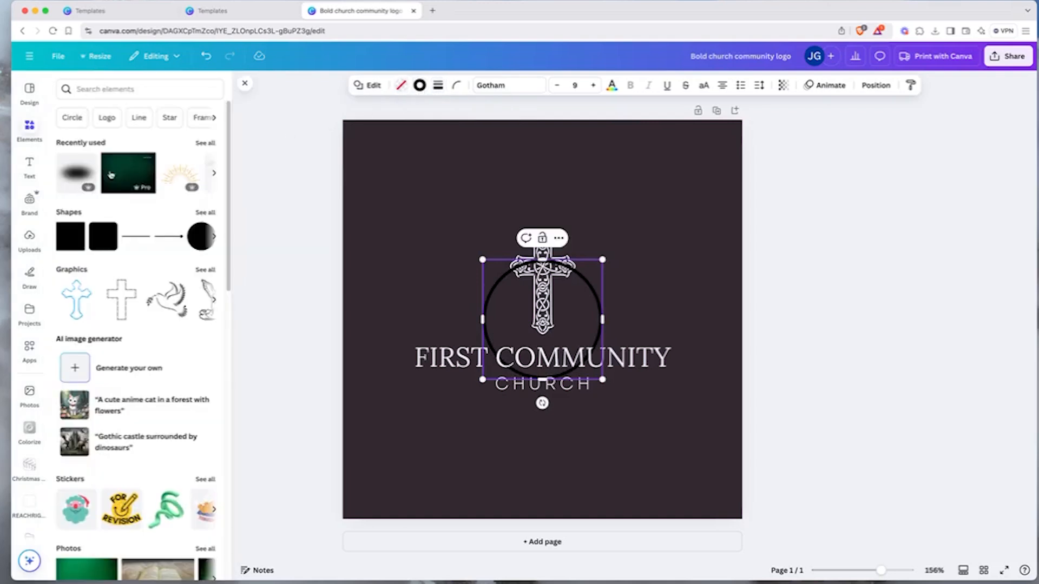
click(419, 86)
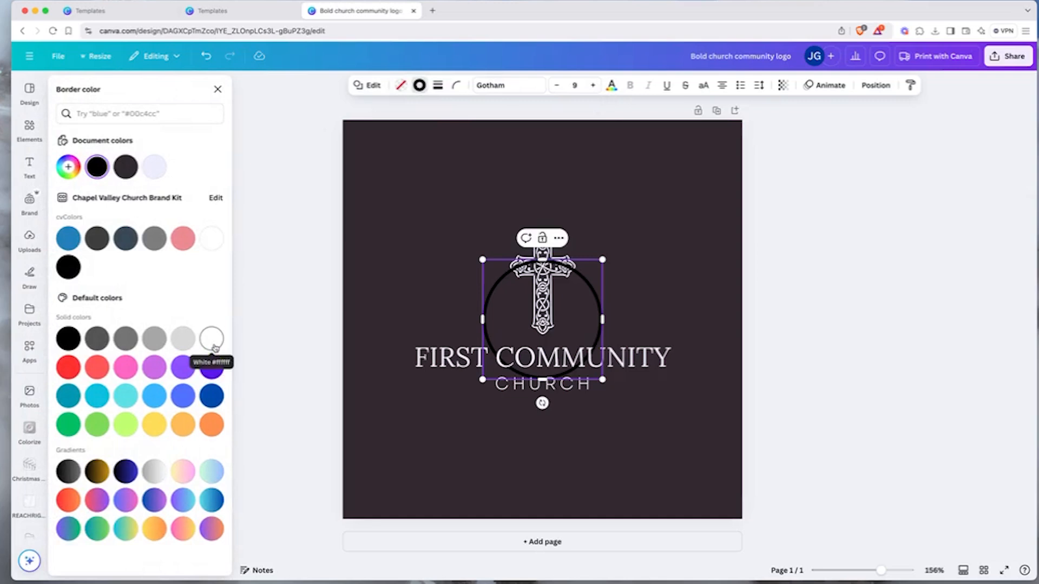
click(211, 338)
click(217, 89)
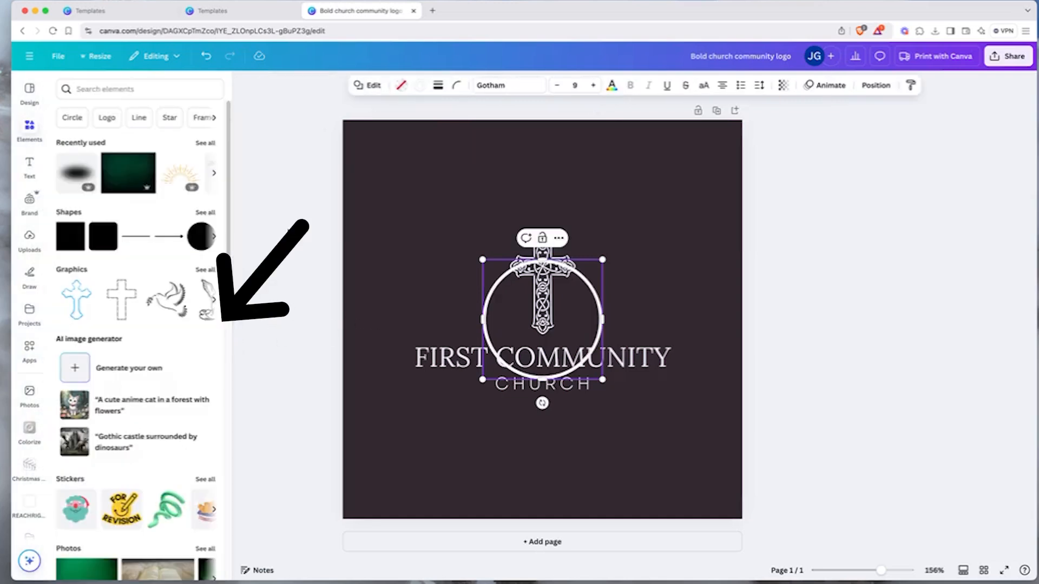
drag(491, 301, 491, 256)
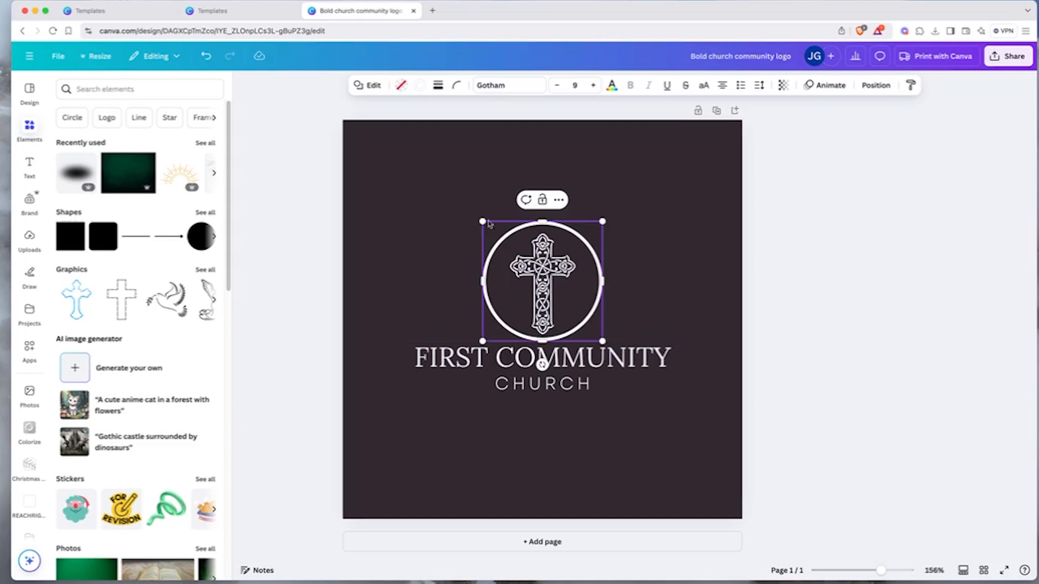
Step: Set the circle's border weight to 2
click(438, 85)
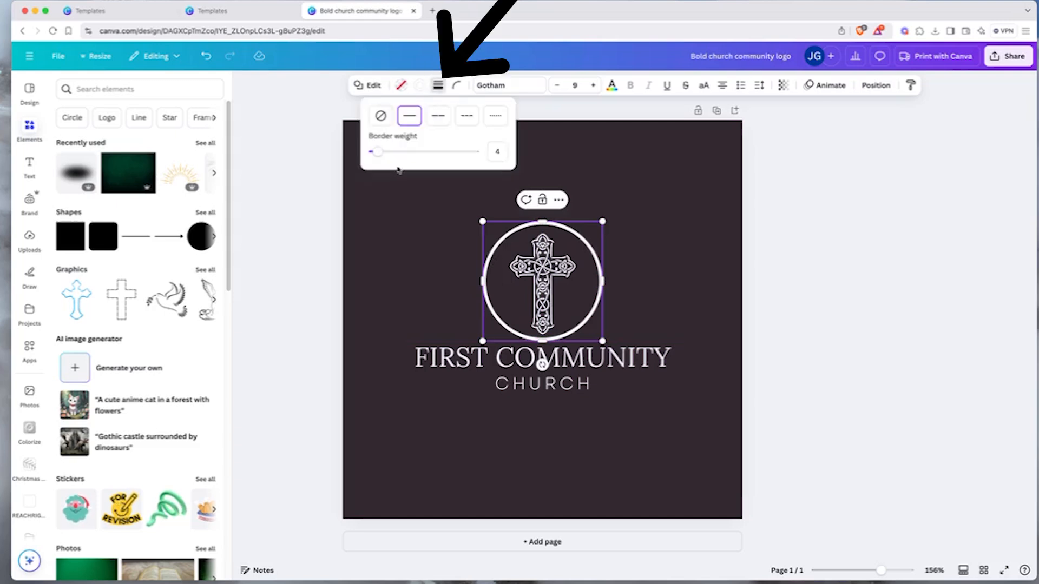
double_click(497, 152)
text(2)
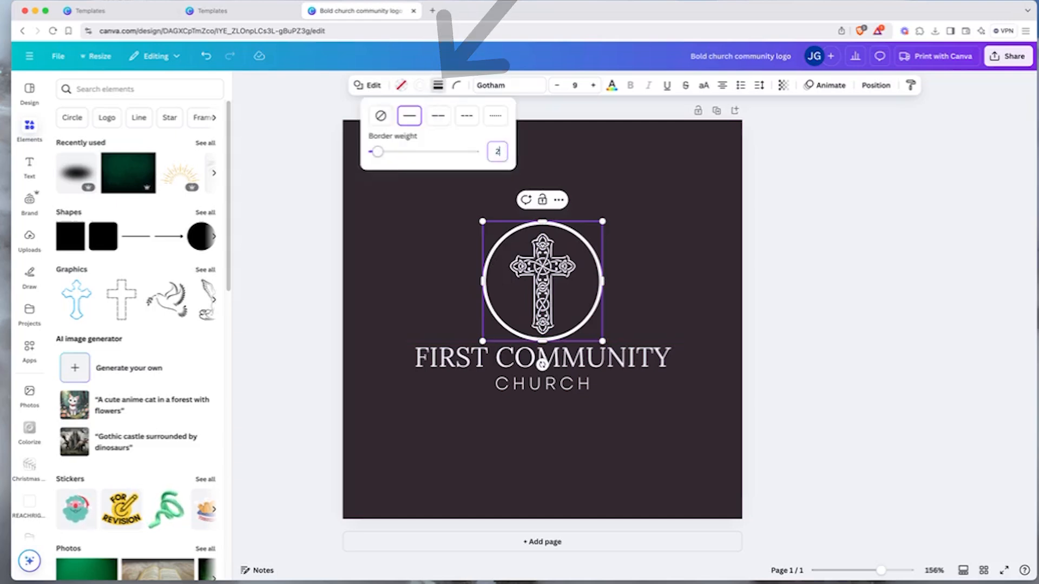
key(Return)
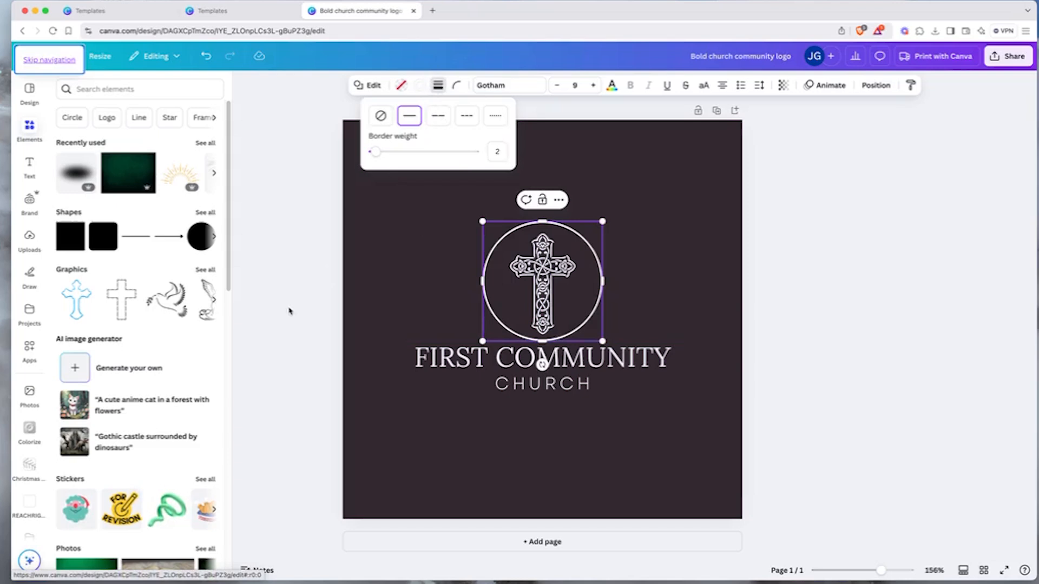
click(292, 314)
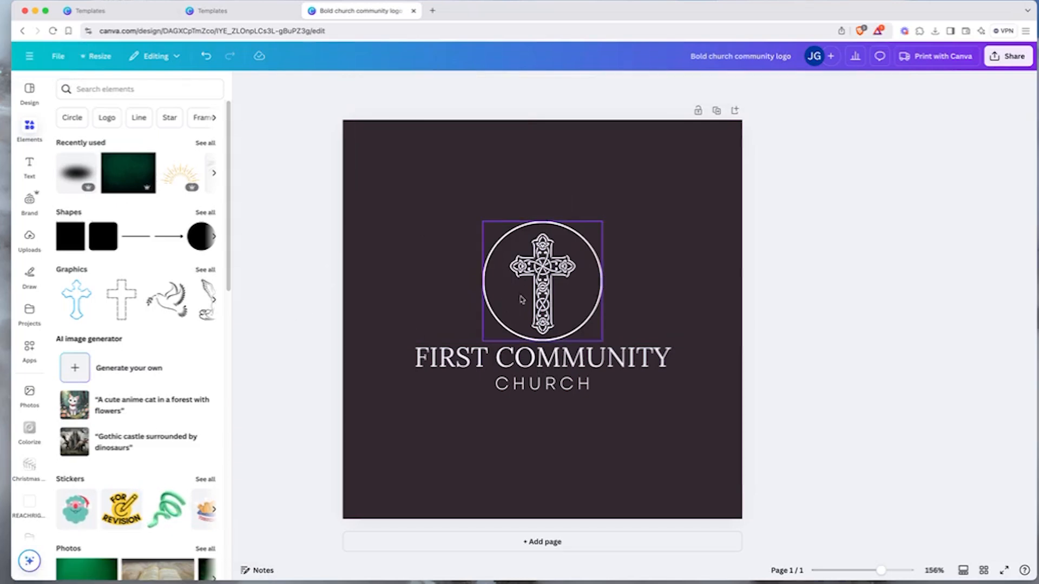
Step: Enlarge the circle slightly around the cross and move it up a little from the church name
click(541, 290)
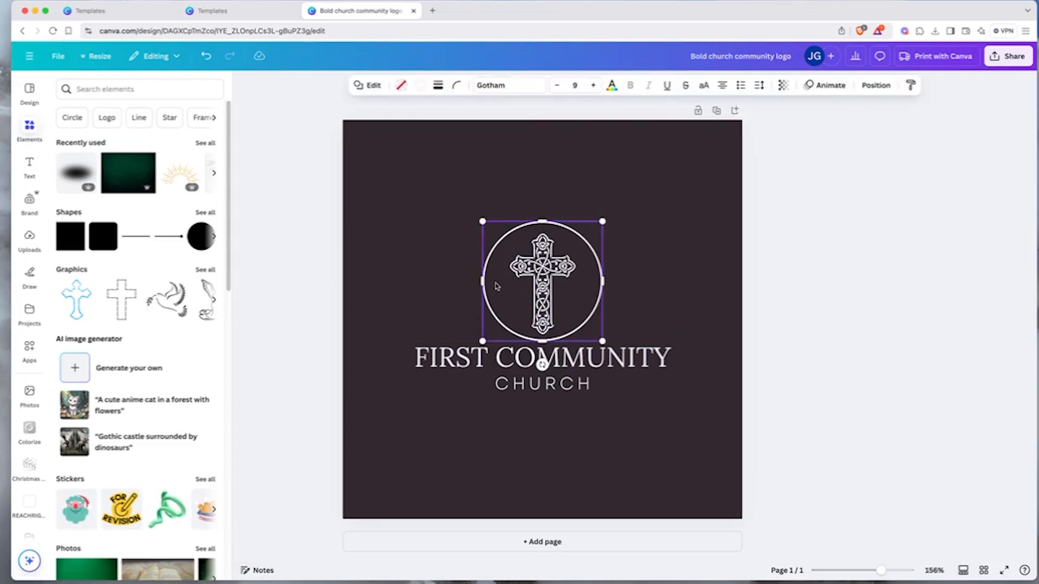
click(293, 270)
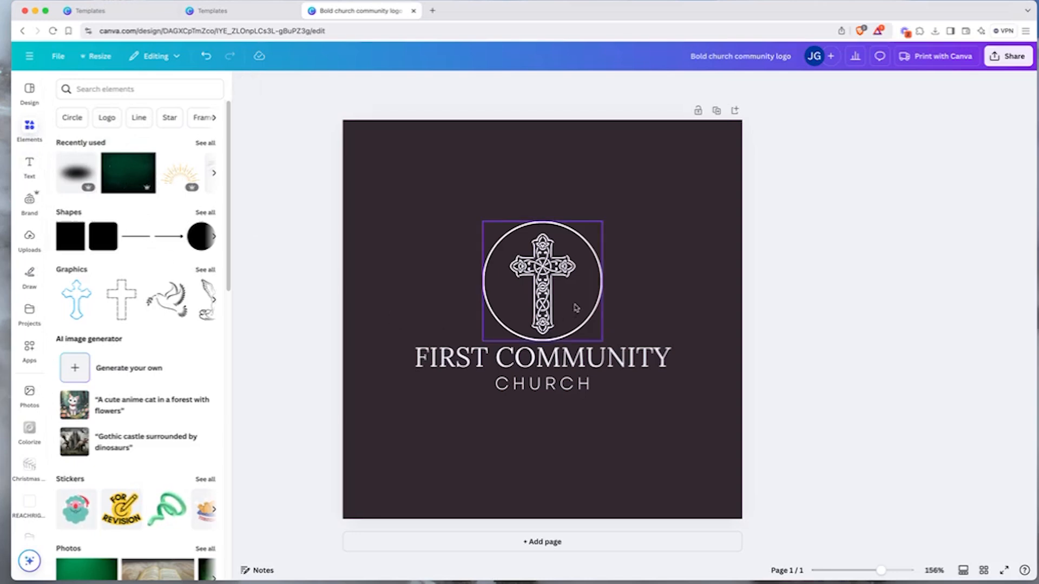
click(598, 246)
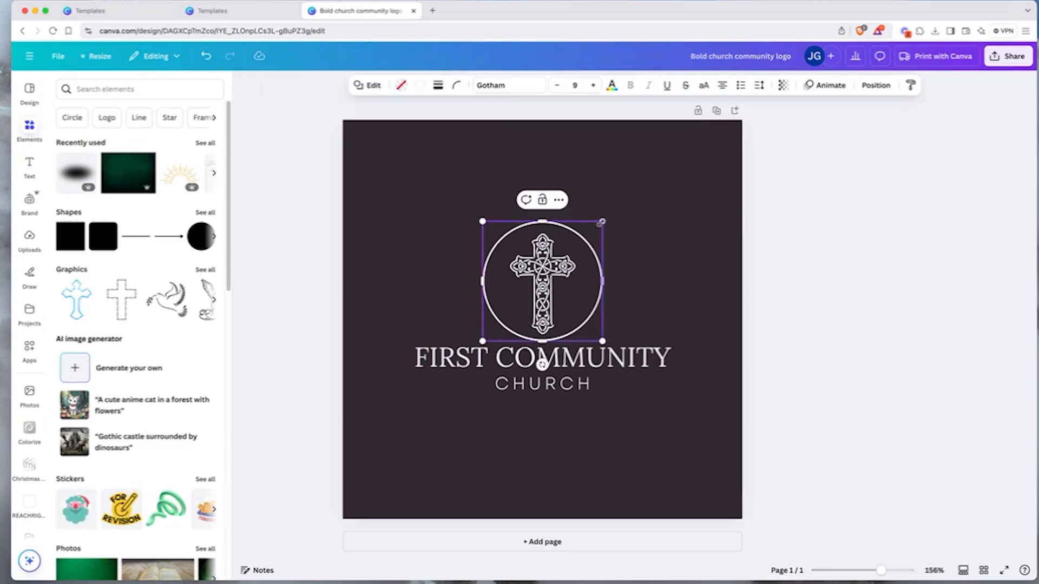
drag(601, 223, 610, 213)
click(297, 299)
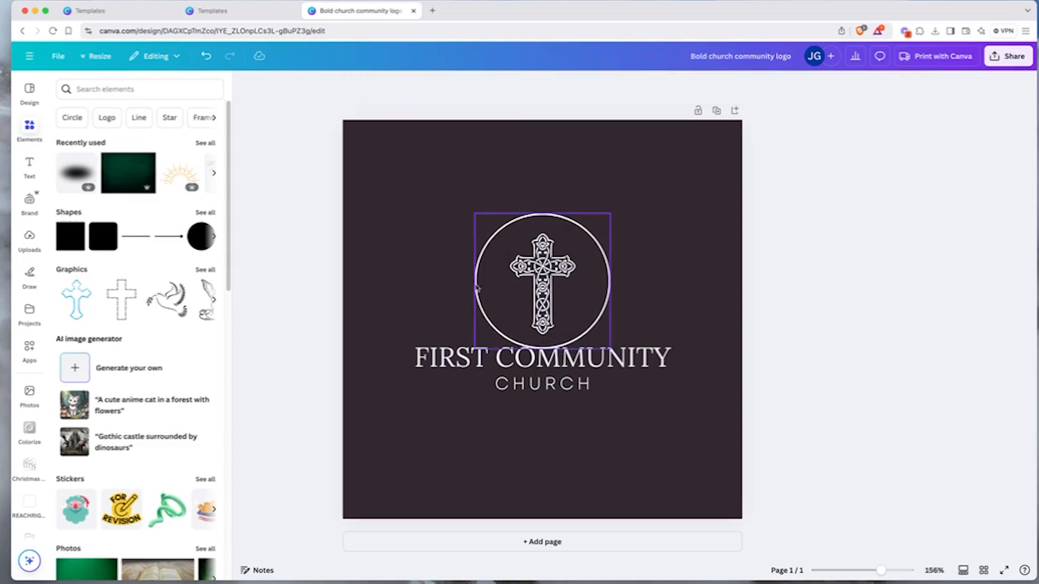
click(477, 287)
shift+click(542, 268)
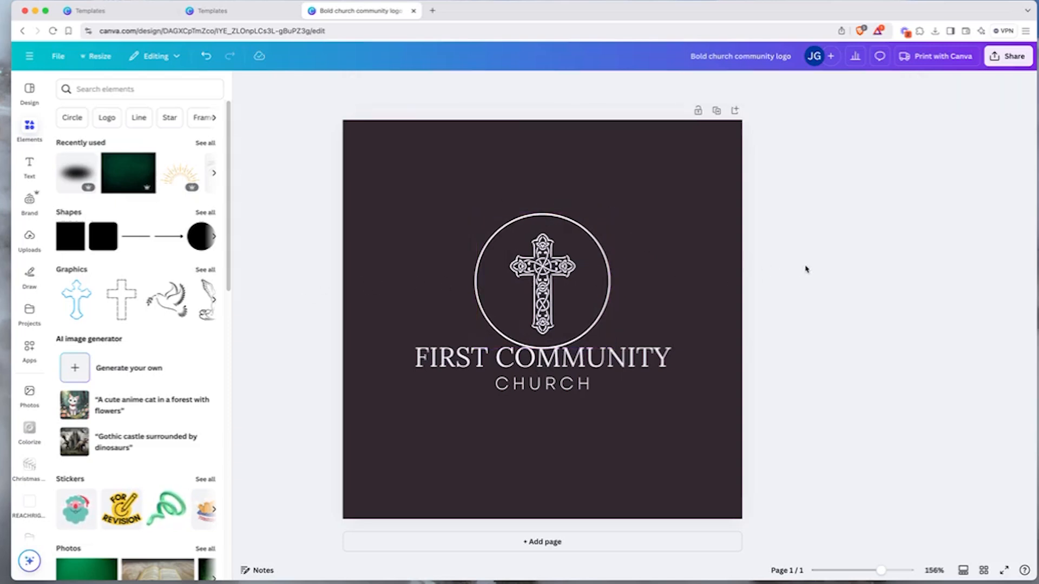
mouse_move(548, 289)
mouse_down()
mouse_move(547, 245)
mouse_move(548, 286)
mouse_up()
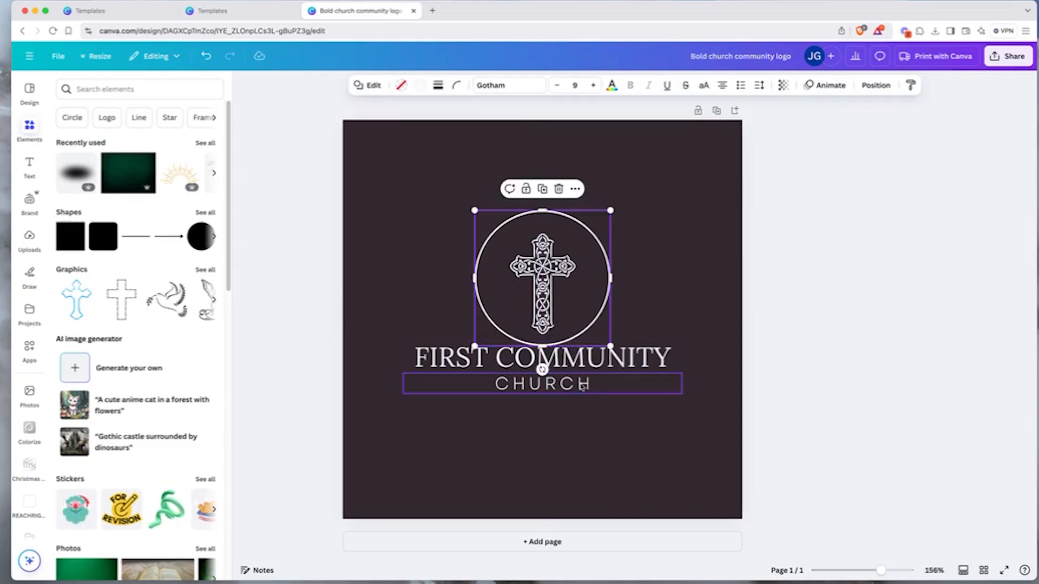
Step: Move the FIRST COMMUNITY and CHURCH text lines down together to leave a gap below the circle
click(600, 365)
shift+click(583, 383)
drag(583, 365, 584, 378)
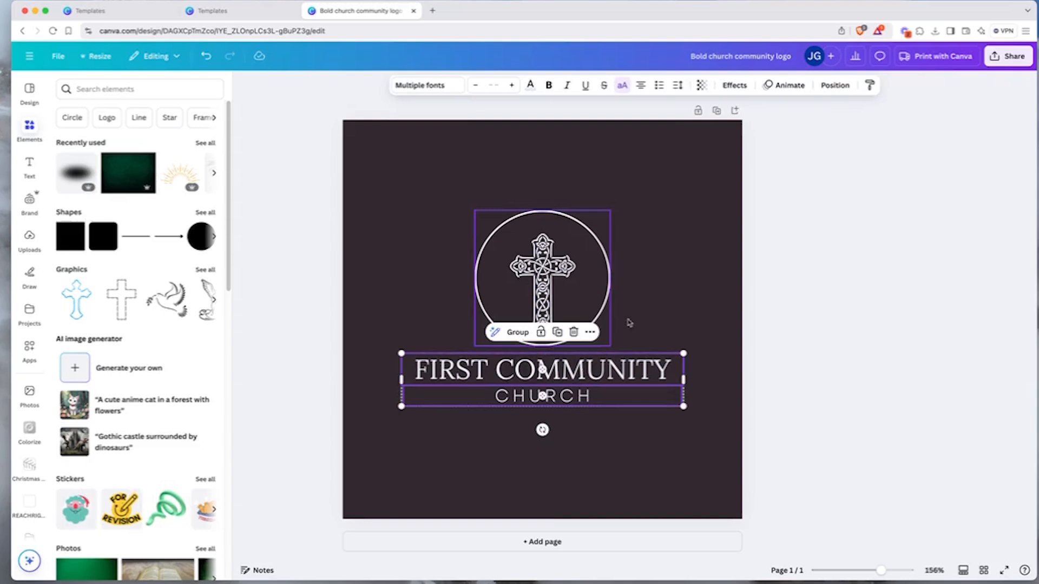
click(844, 319)
click(544, 371)
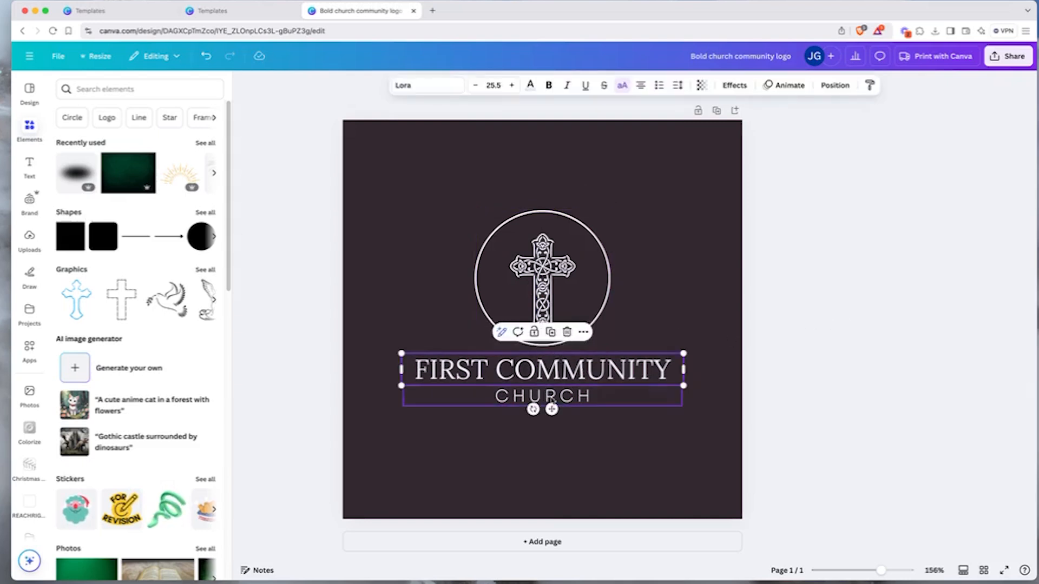
shift+click(552, 401)
drag(541, 370, 541, 373)
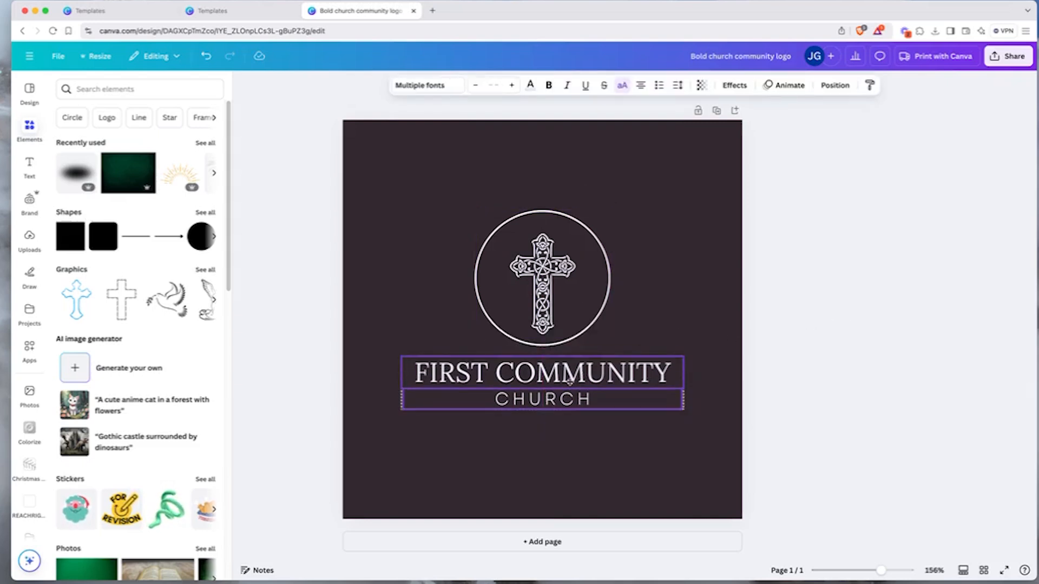
Step: Shrink the circle slightly and keep it centered around the cross
click(609, 290)
mouse_move(609, 211)
mouse_down()
mouse_move(582, 232)
mouse_move(606, 217)
mouse_up()
click(593, 248)
click(597, 249)
click(832, 312)
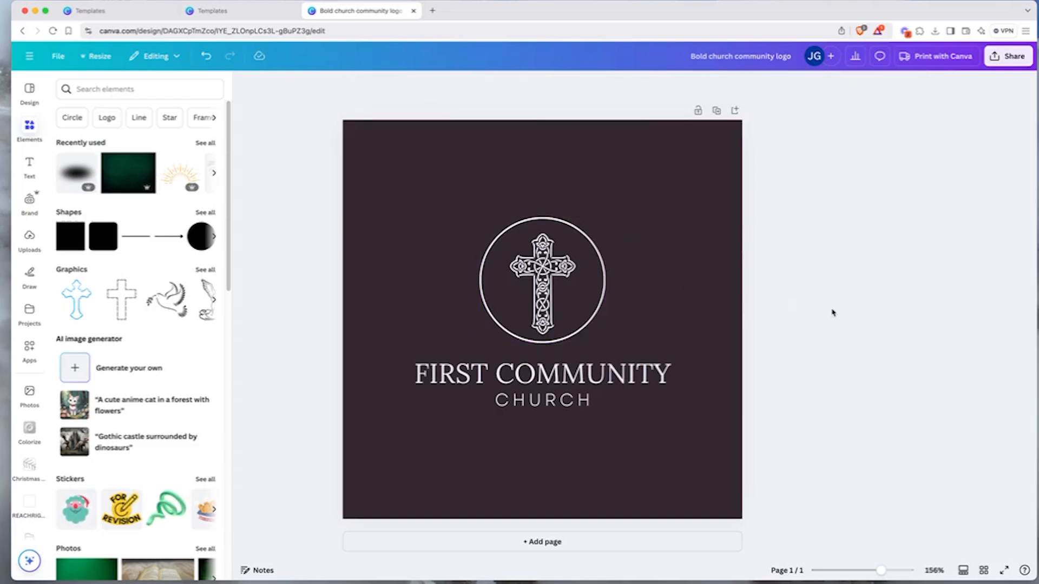